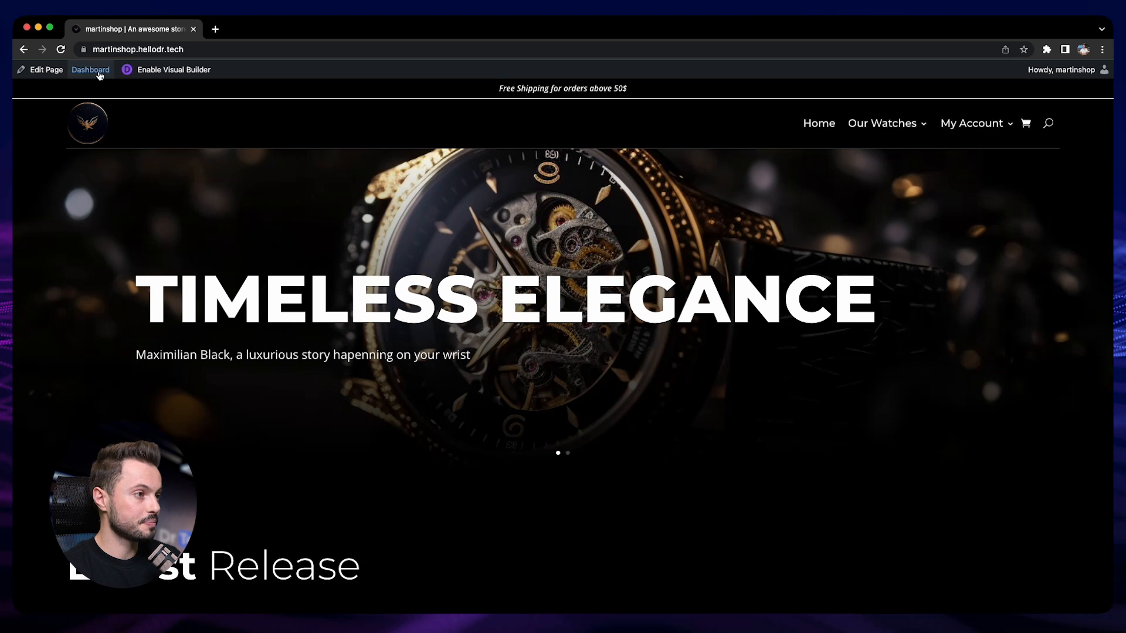
- Create a new blog post for the store titled "The History of Swiss Luxury Watches"
{"action": "mouse_move", "coordinate": [69, 233]}
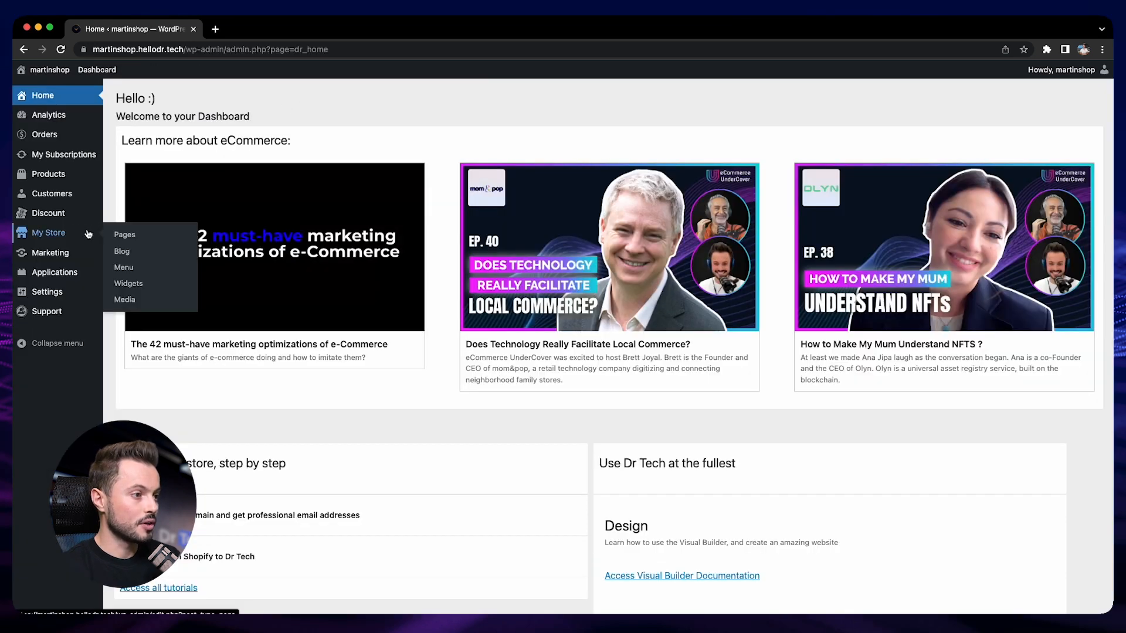
{"action": "left_click", "coordinate": [140, 251]}
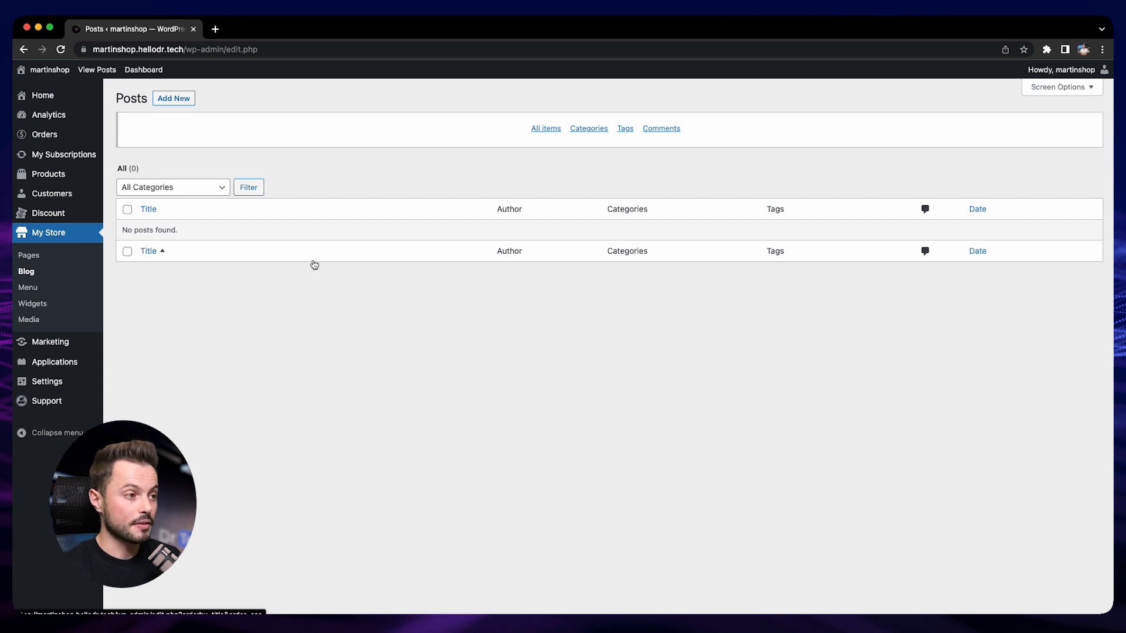
{"action": "left_click", "coordinate": [179, 98]}
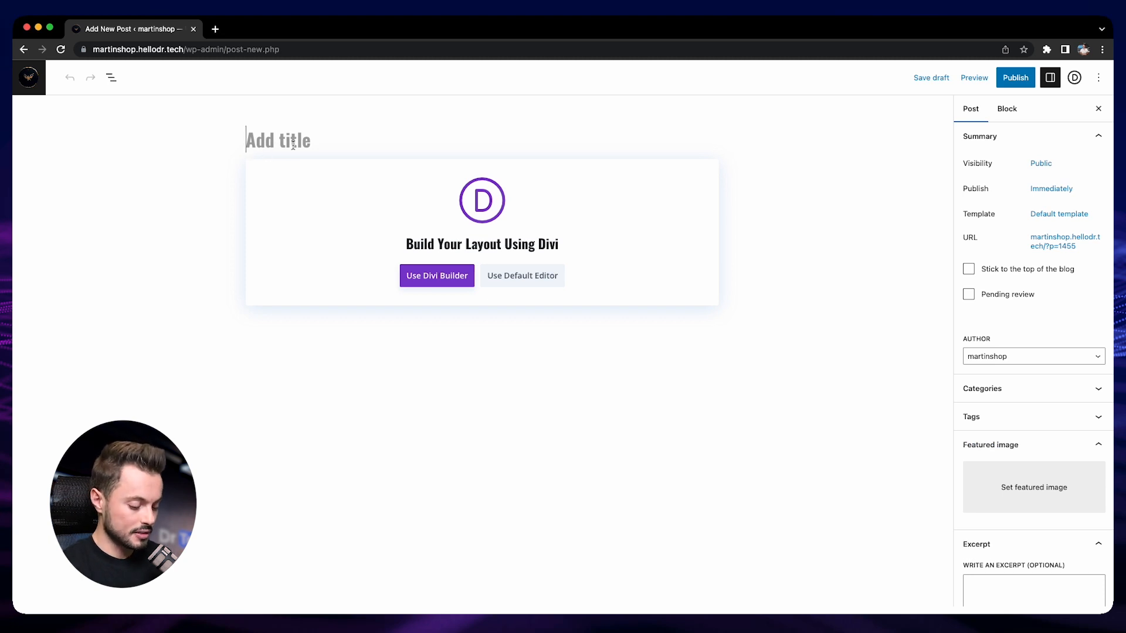
{"action": "type", "text": "The "}
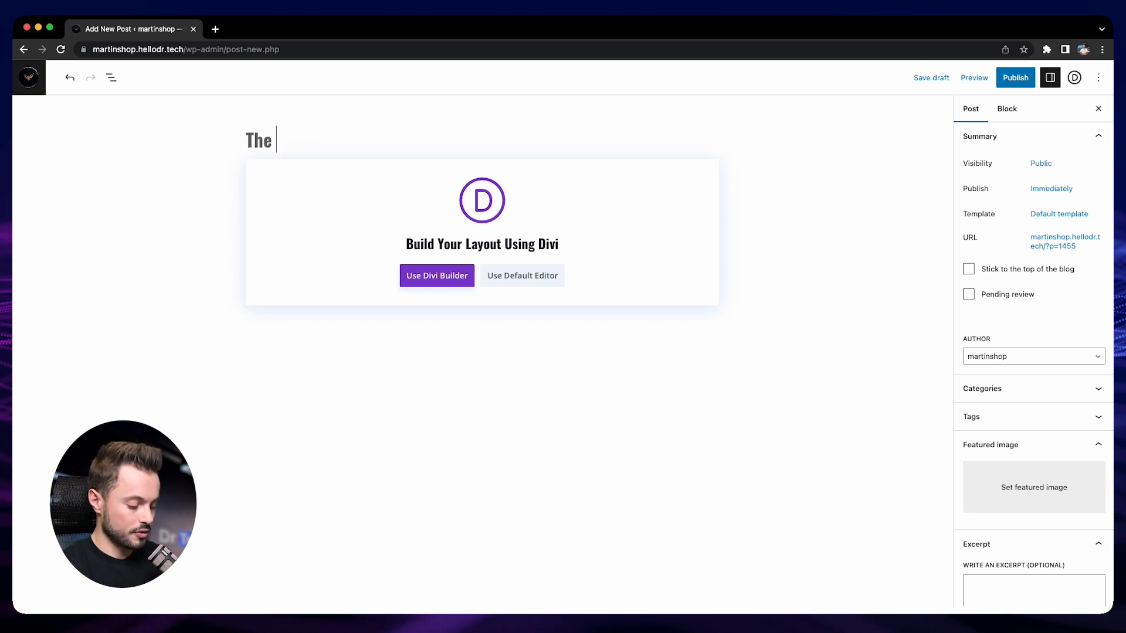
{"action": "type", "text": "History of Sw"}
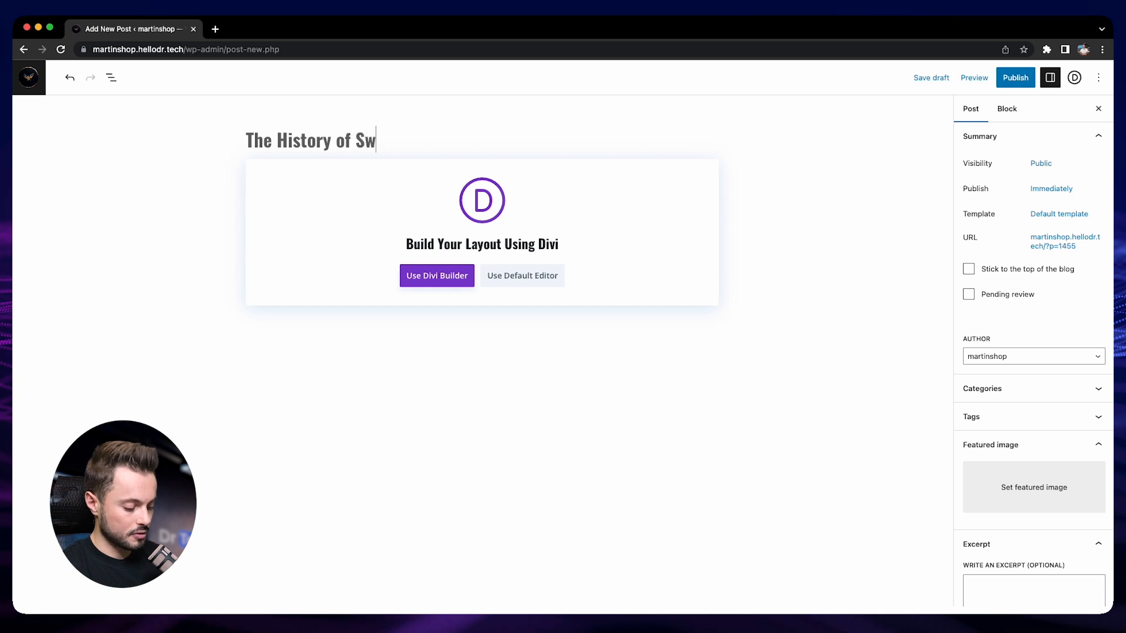
{"action": "type", "text": "iss Luxury Watches"}
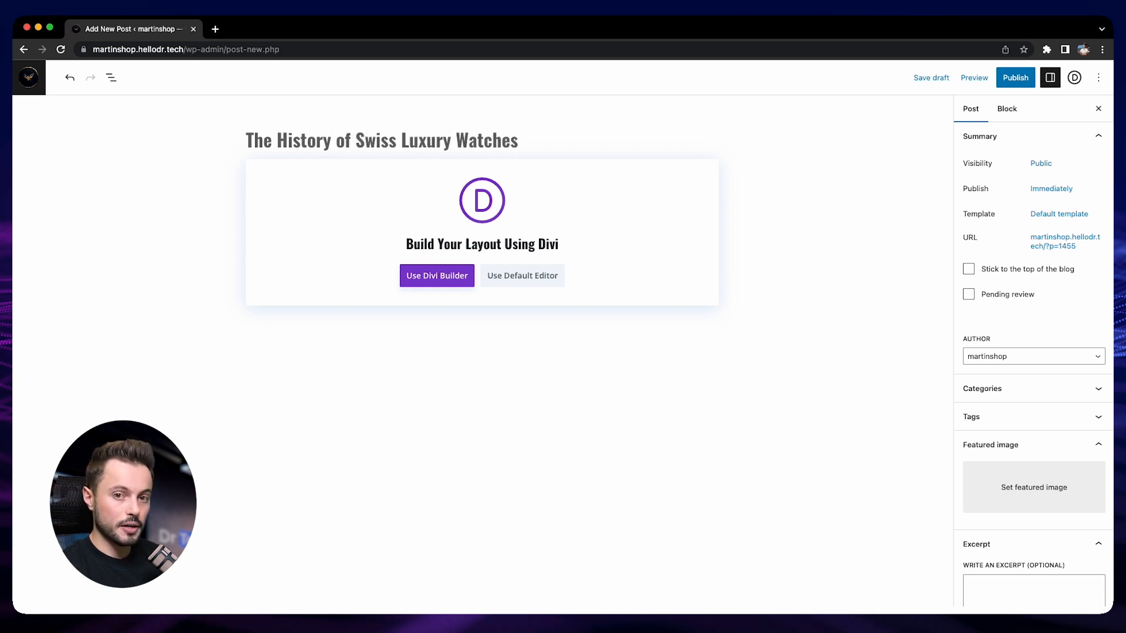
- Choose the default editor for the post and paste the copied article text below the title
{"action": "left_click", "coordinate": [502, 225]}
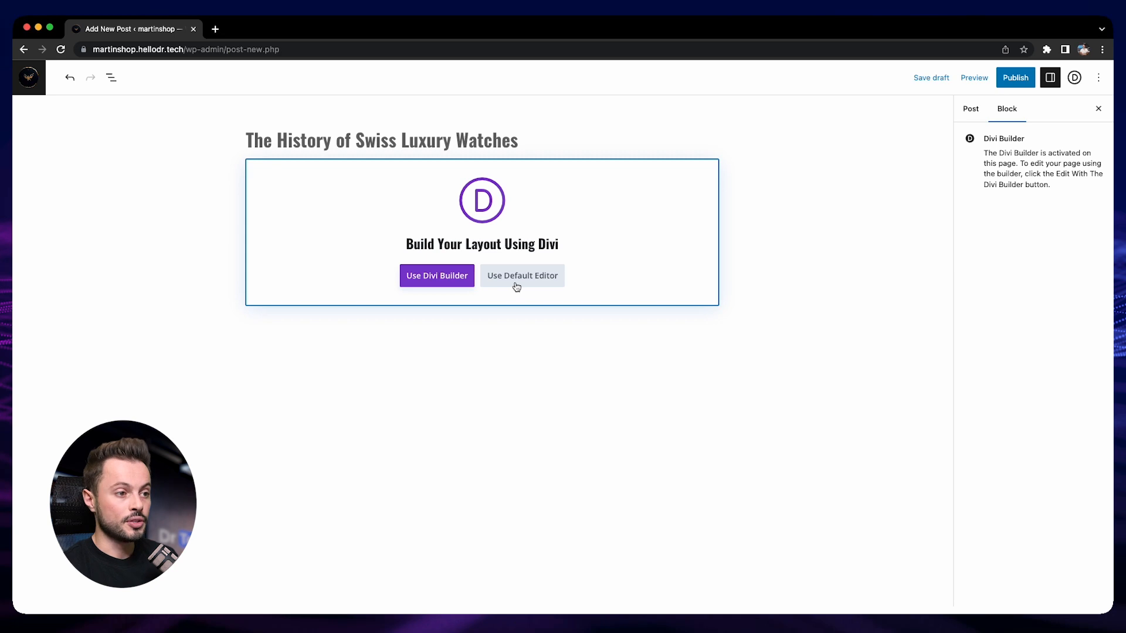
{"action": "left_click", "coordinate": [427, 273]}
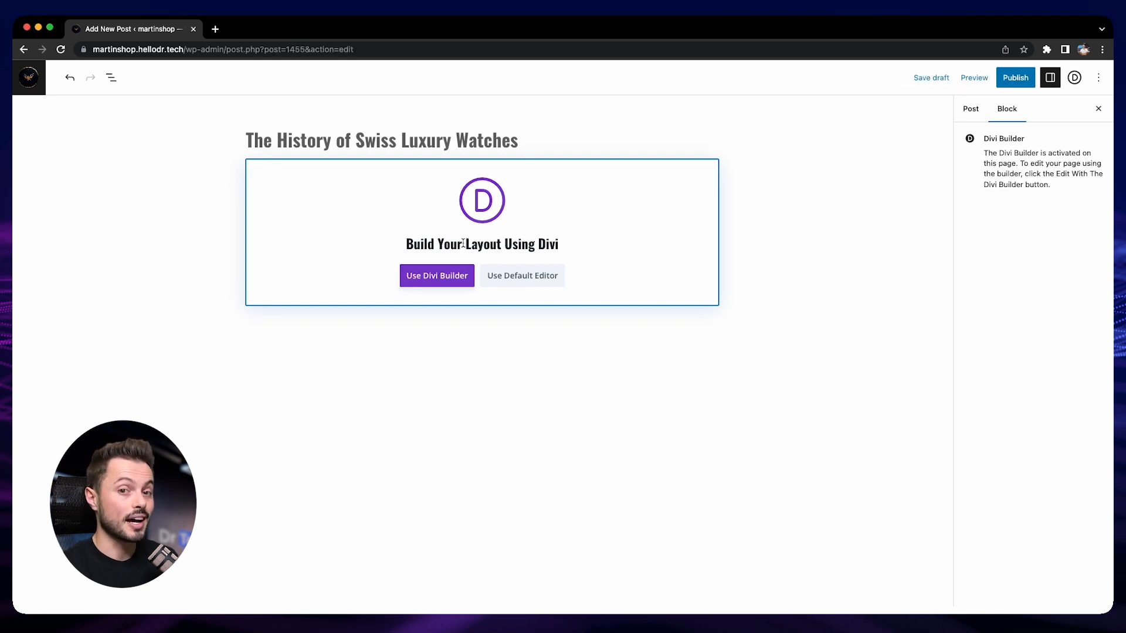
{"action": "left_click", "coordinate": [543, 280]}
{"action": "left_click", "coordinate": [306, 165]}
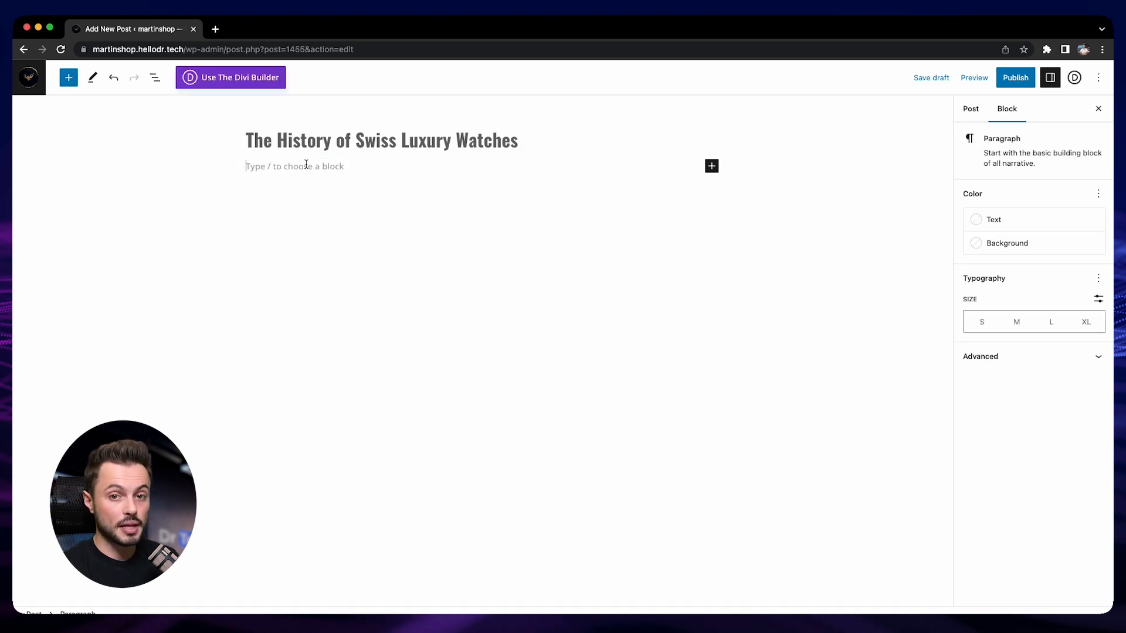
{"action": "key", "text": "super+v"}
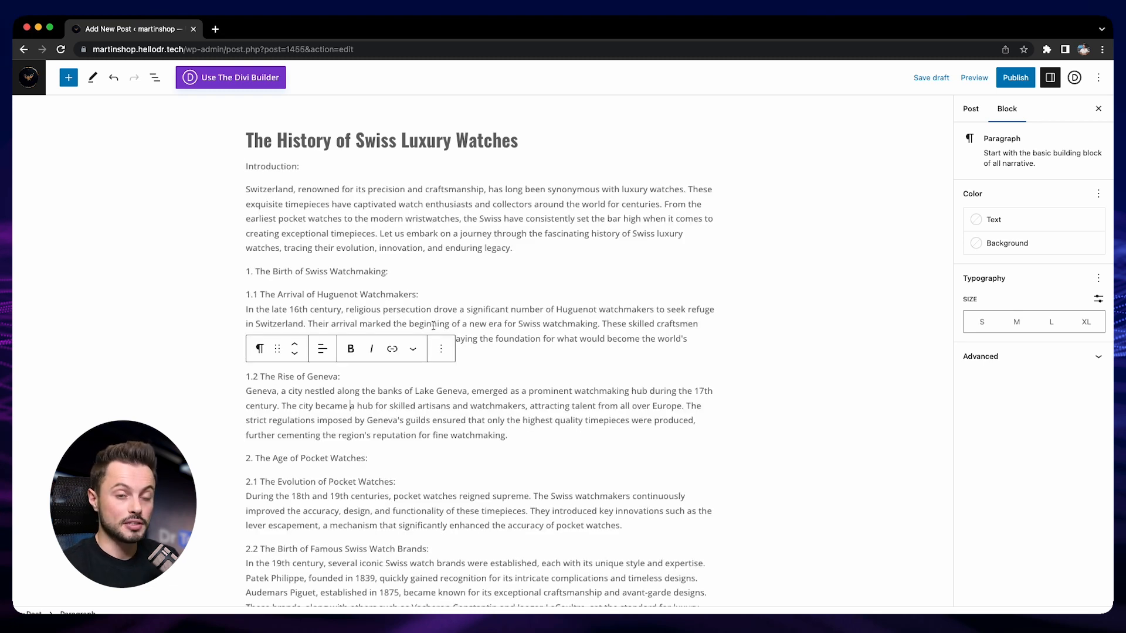
{"action": "left_click", "coordinate": [254, 271]}
{"action": "left_click_drag", "start_coordinate": [255, 272], "coordinate": [362, 267]}
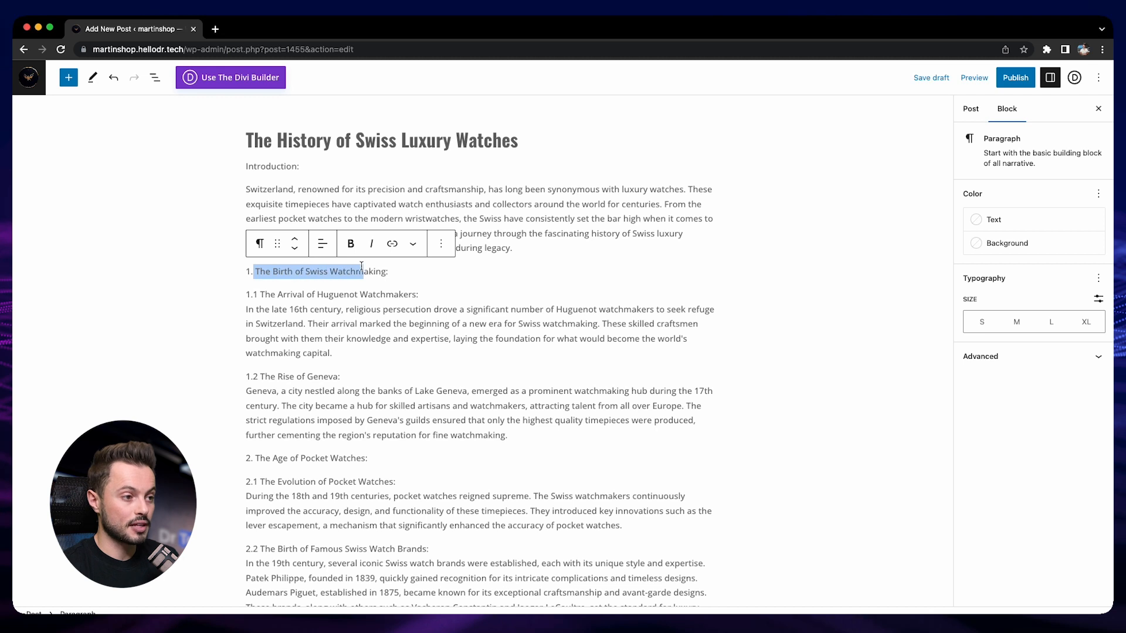
{"action": "left_click_drag", "start_coordinate": [256, 295], "coordinate": [417, 294]}
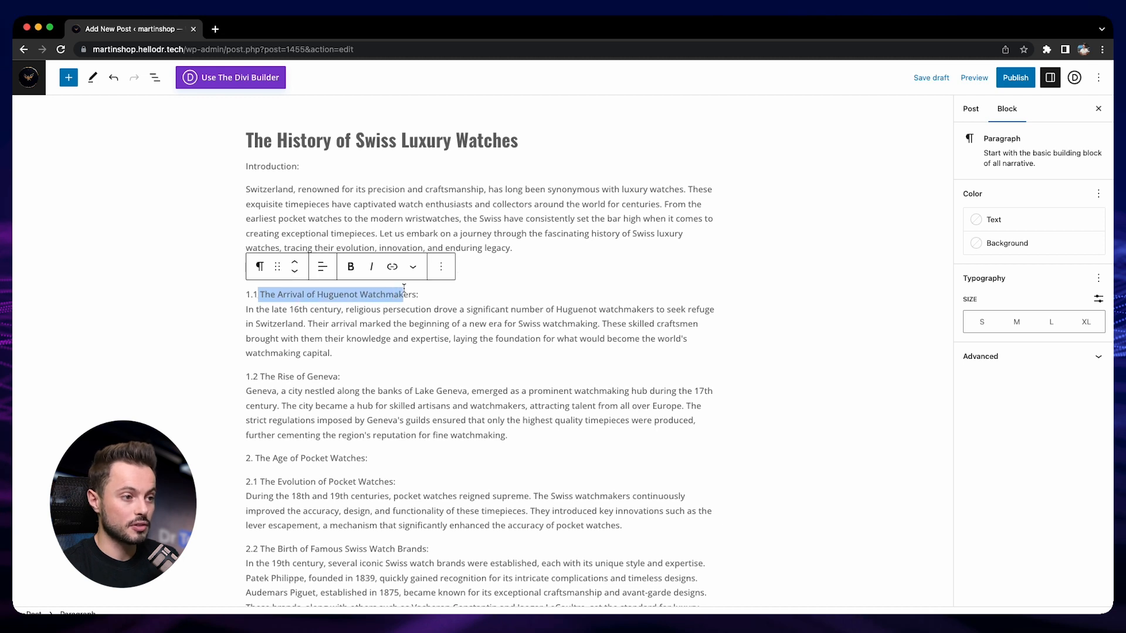
{"action": "left_click", "coordinate": [413, 224]}
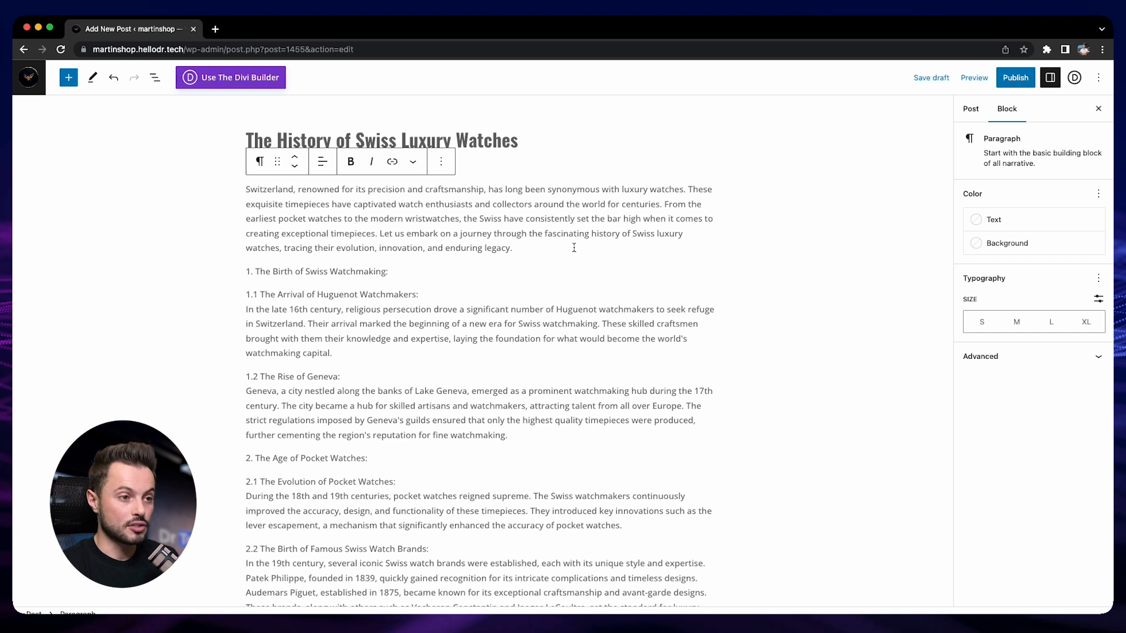
- Look through the block types that can be inserted into the post, from text and media to design, widgets and theme
{"action": "left_click", "coordinate": [68, 78]}
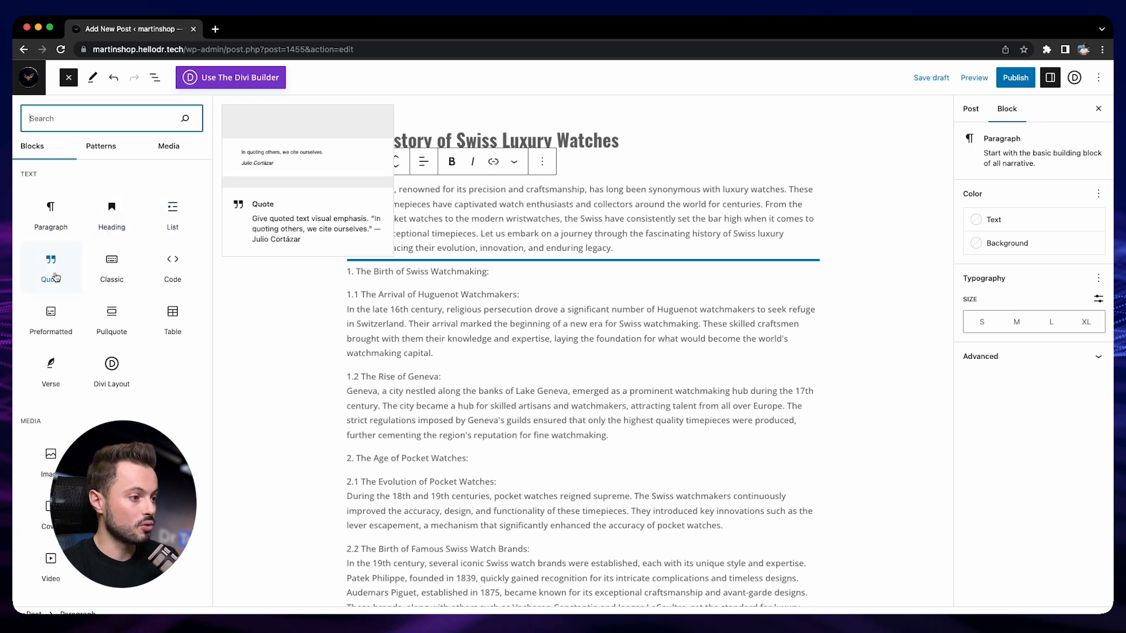
{"action": "scroll", "coordinate": [64, 293], "scroll_direction": "down", "scroll_amount": 3}
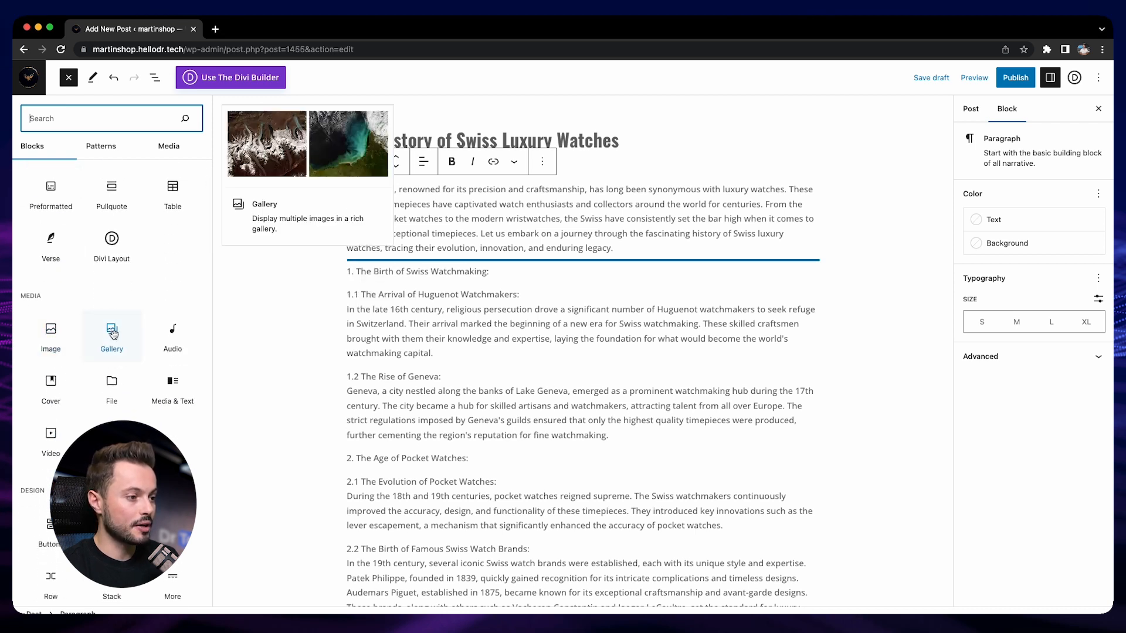
{"action": "scroll", "coordinate": [111, 334], "scroll_direction": "down", "scroll_amount": 4}
{"action": "scroll", "coordinate": [112, 382], "scroll_direction": "down", "scroll_amount": 4}
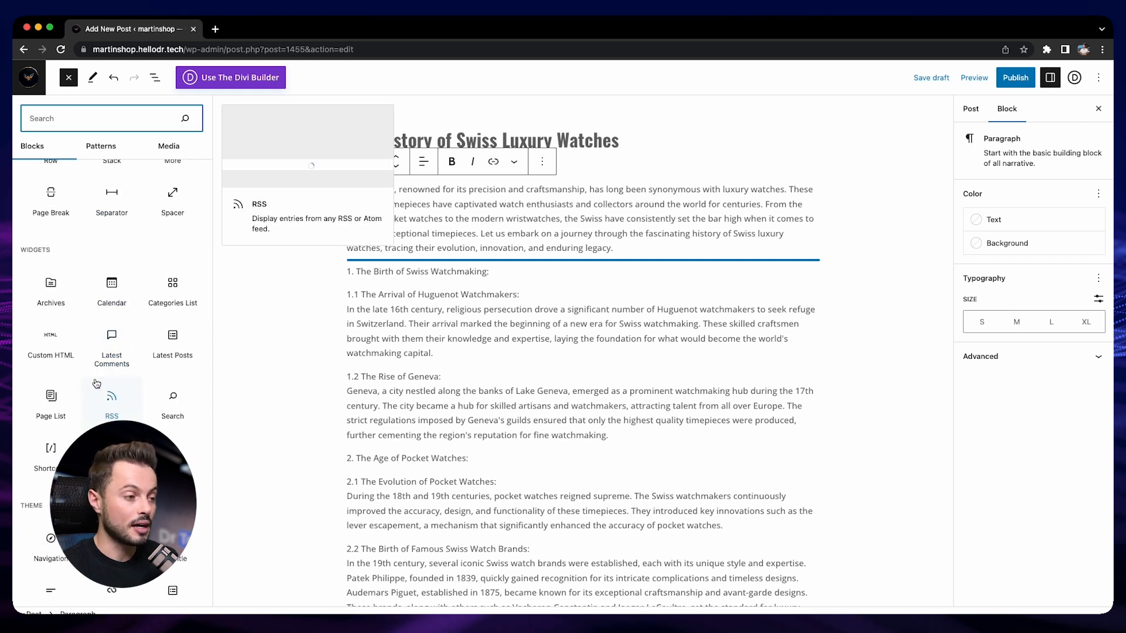
{"action": "scroll", "coordinate": [96, 383], "scroll_direction": "down", "scroll_amount": 1}
{"action": "scroll", "coordinate": [103, 381], "scroll_direction": "down", "scroll_amount": 7}
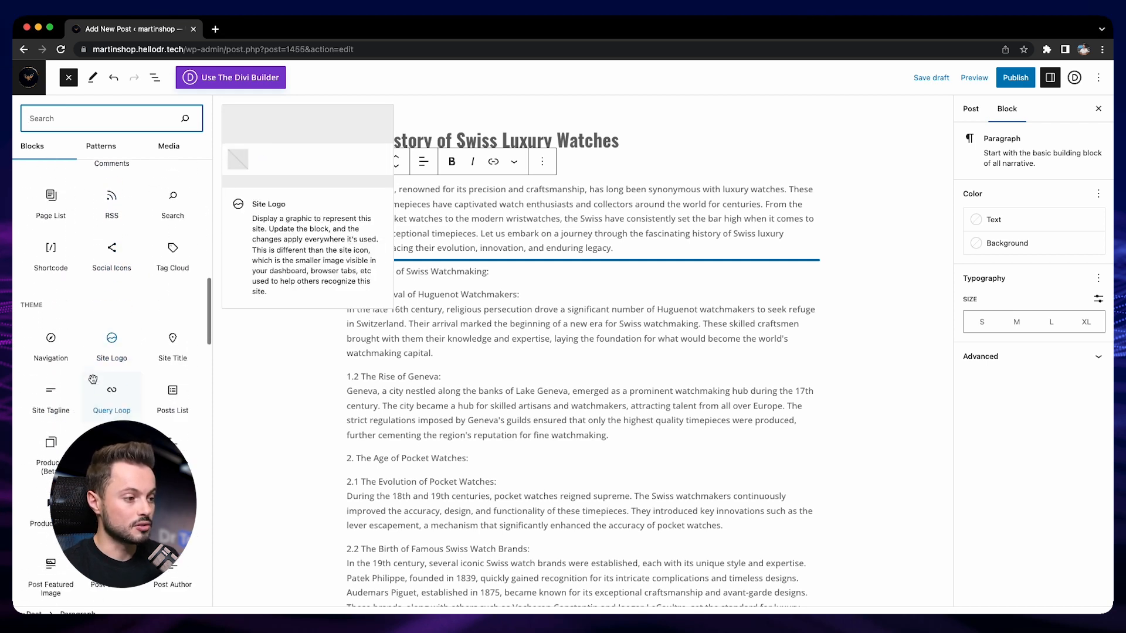
{"action": "scroll", "coordinate": [123, 385], "scroll_direction": "up", "scroll_amount": 9}
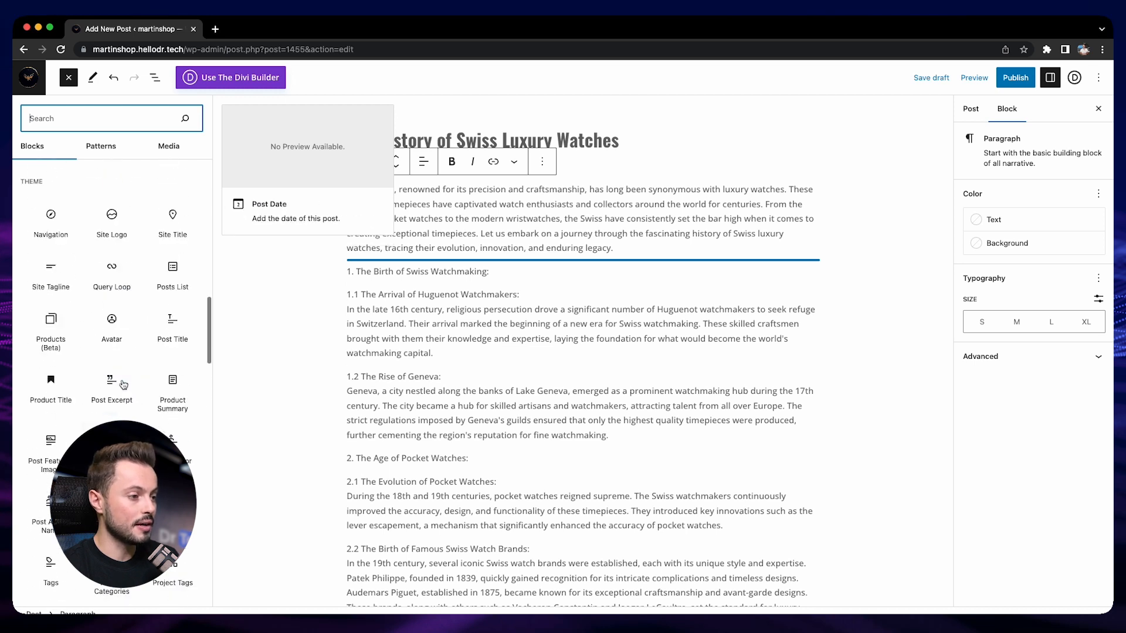
{"action": "scroll", "coordinate": [124, 384], "scroll_direction": "up", "scroll_amount": 1}
{"action": "scroll", "coordinate": [115, 369], "scroll_direction": "up", "scroll_amount": 5}
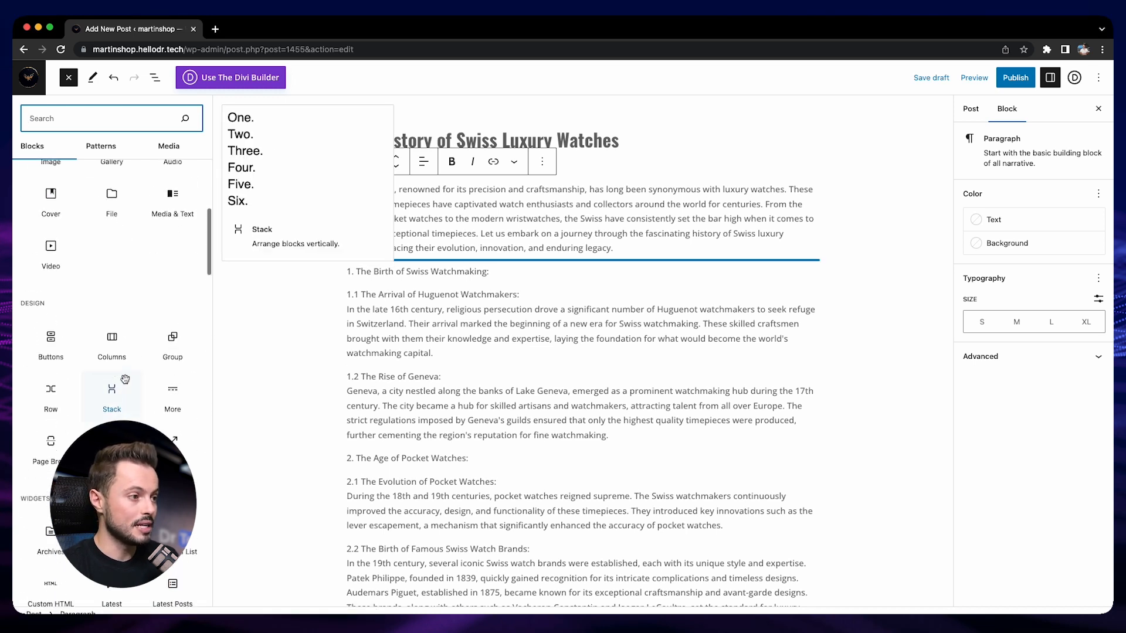
{"action": "scroll", "coordinate": [50, 319], "scroll_direction": "up", "scroll_amount": 2}
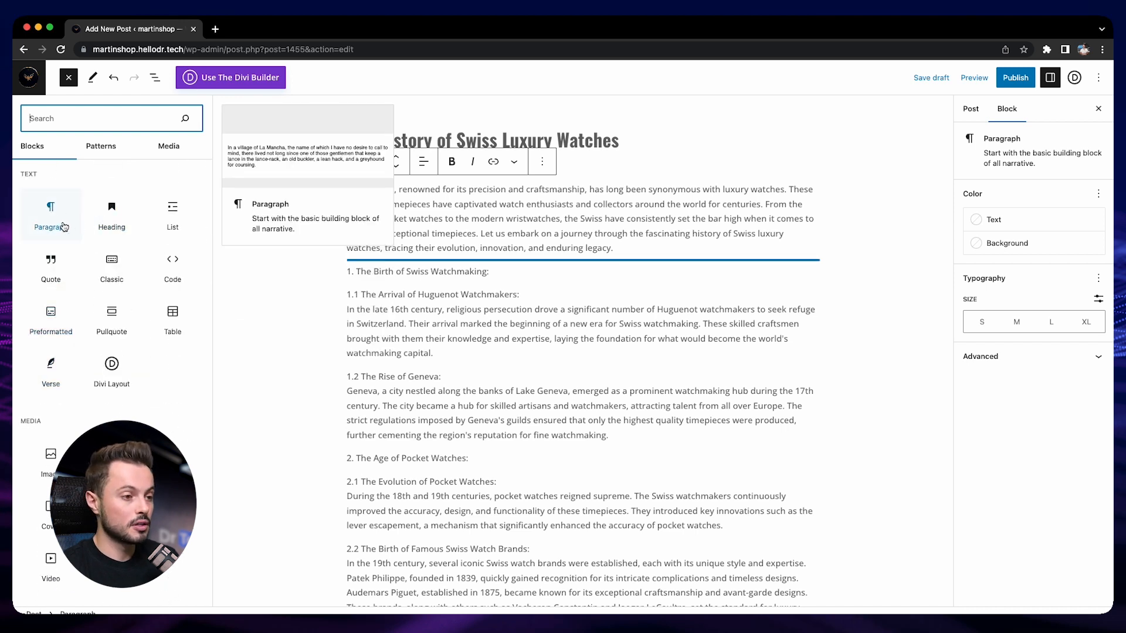
{"action": "left_click", "coordinate": [221, 188]}
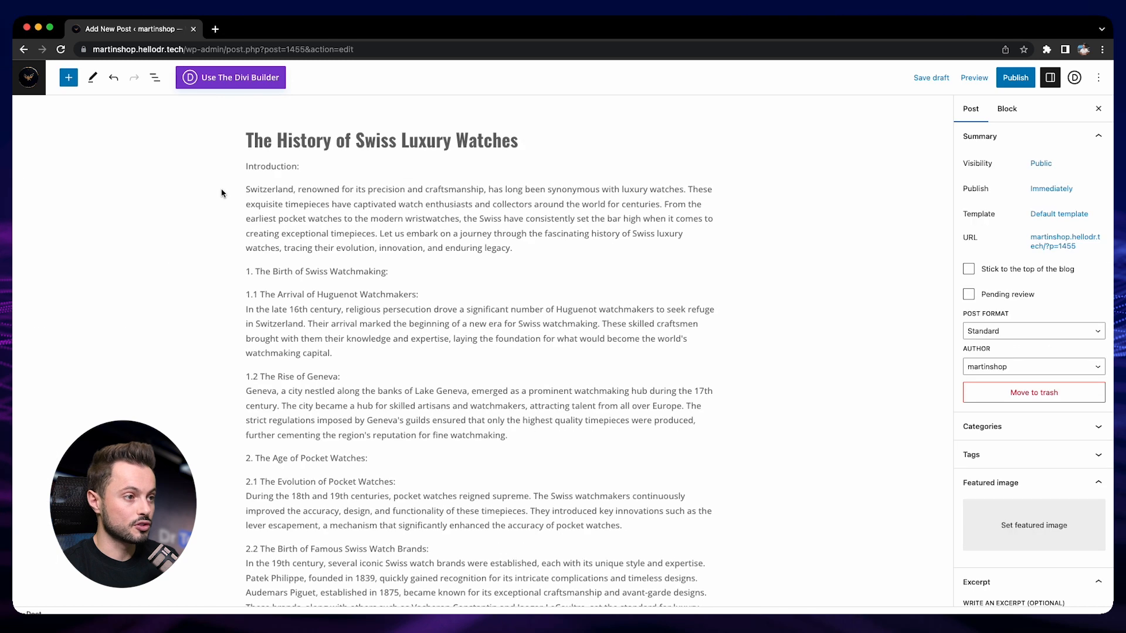
- Delete the "Introduction:" paragraph directly below the post title
{"action": "left_click", "coordinate": [252, 167]}
{"action": "triple_click", "coordinate": [252, 166]}
{"action": "key", "text": "BackSpace"}
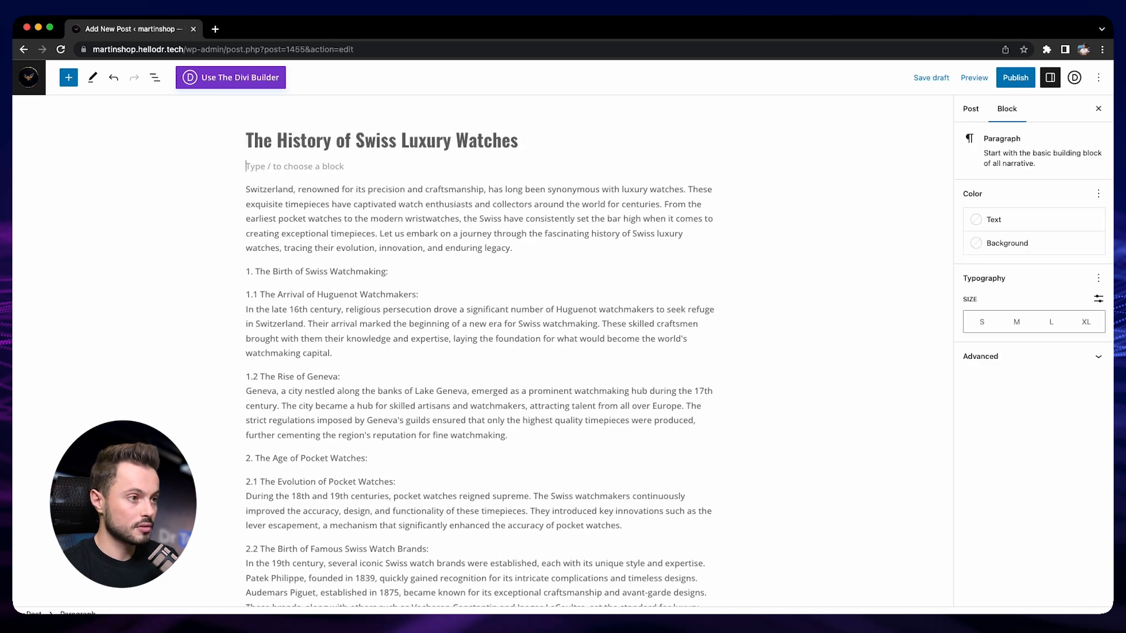
{"action": "key", "text": "BackSpace"}
- Convert the "1. The Birth of Swiss Watchmaking:" paragraph into an H2 heading
{"action": "triple_click", "coordinate": [325, 251]}
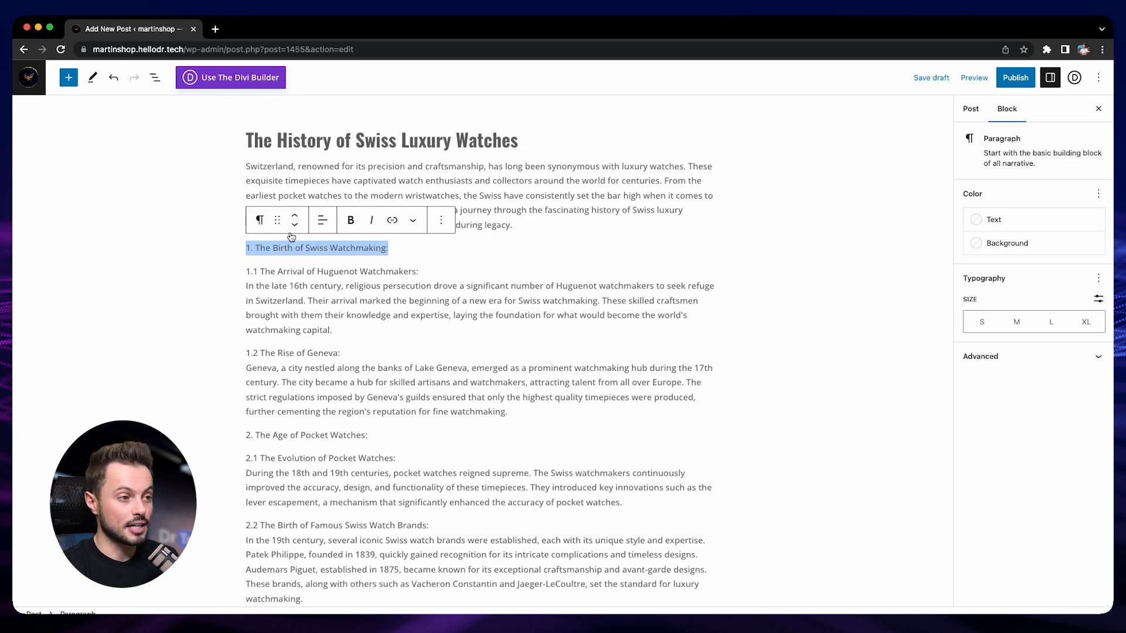
{"action": "left_click", "coordinate": [259, 220]}
{"action": "key", "text": "Escape"}
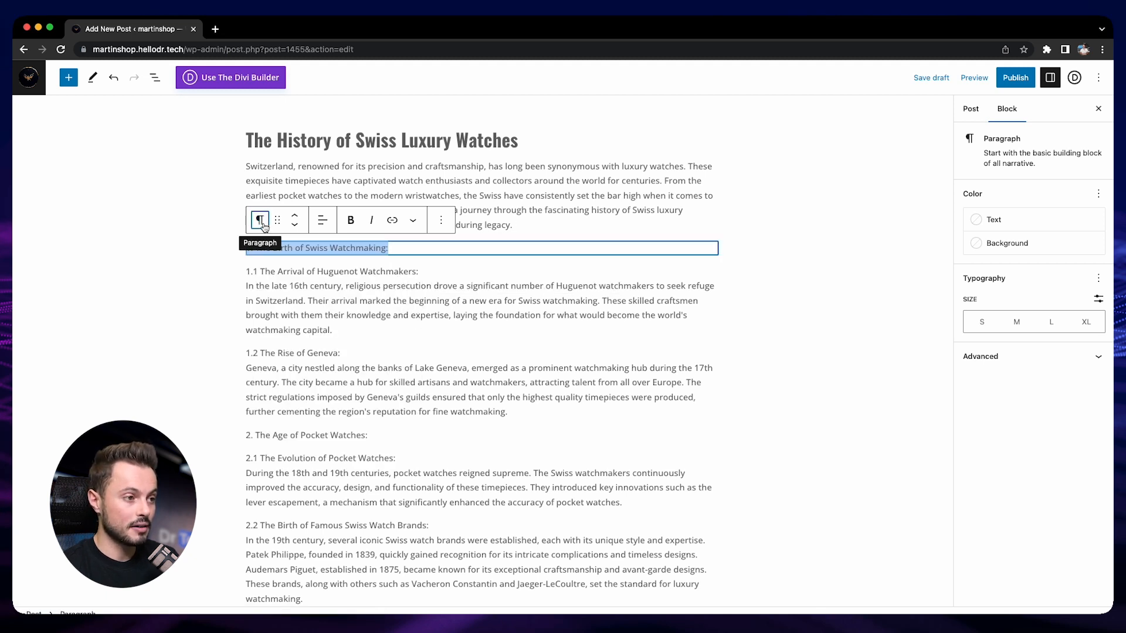
{"action": "left_click", "coordinate": [259, 220]}
{"action": "left_click", "coordinate": [284, 275]}
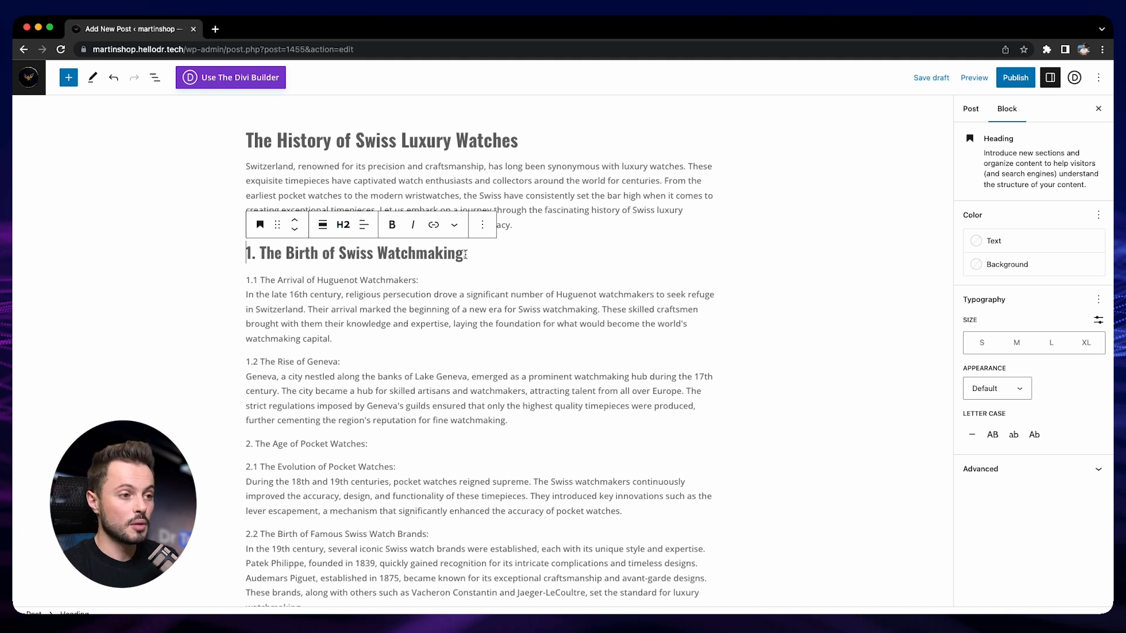
{"action": "left_click", "coordinate": [343, 224]}
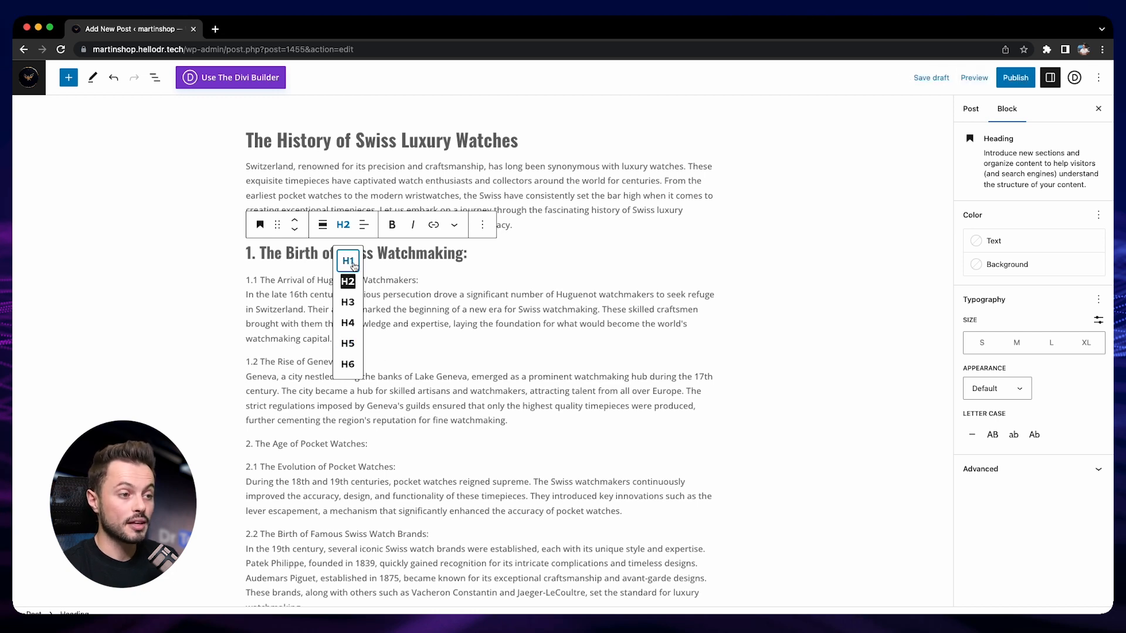
{"action": "triple_click", "coordinate": [370, 141]}
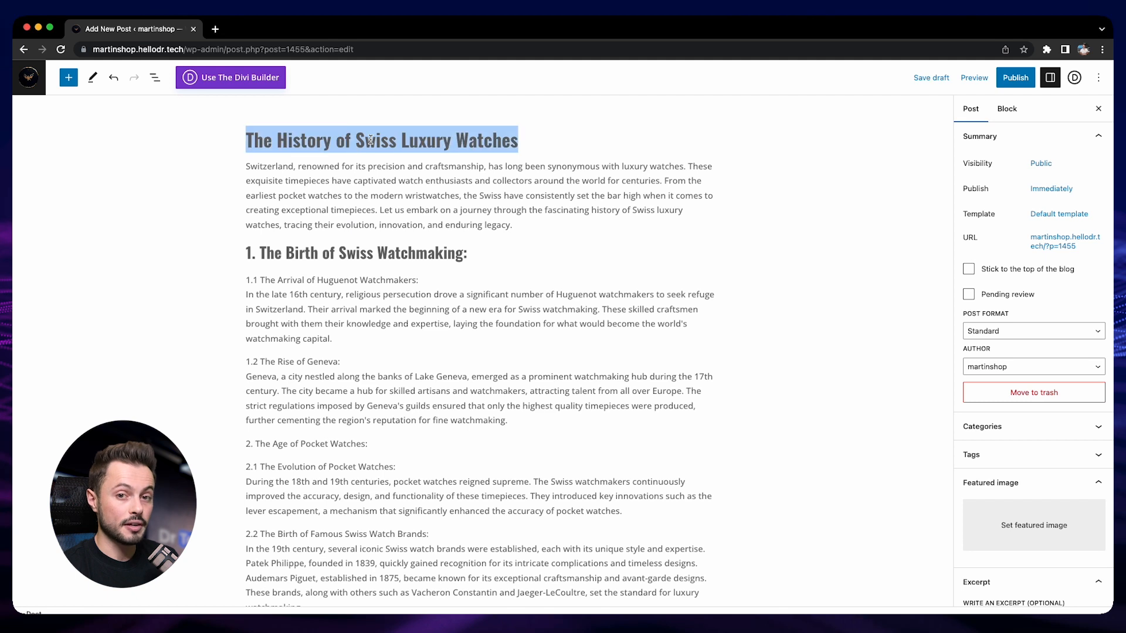
{"action": "triple_click", "coordinate": [307, 253]}
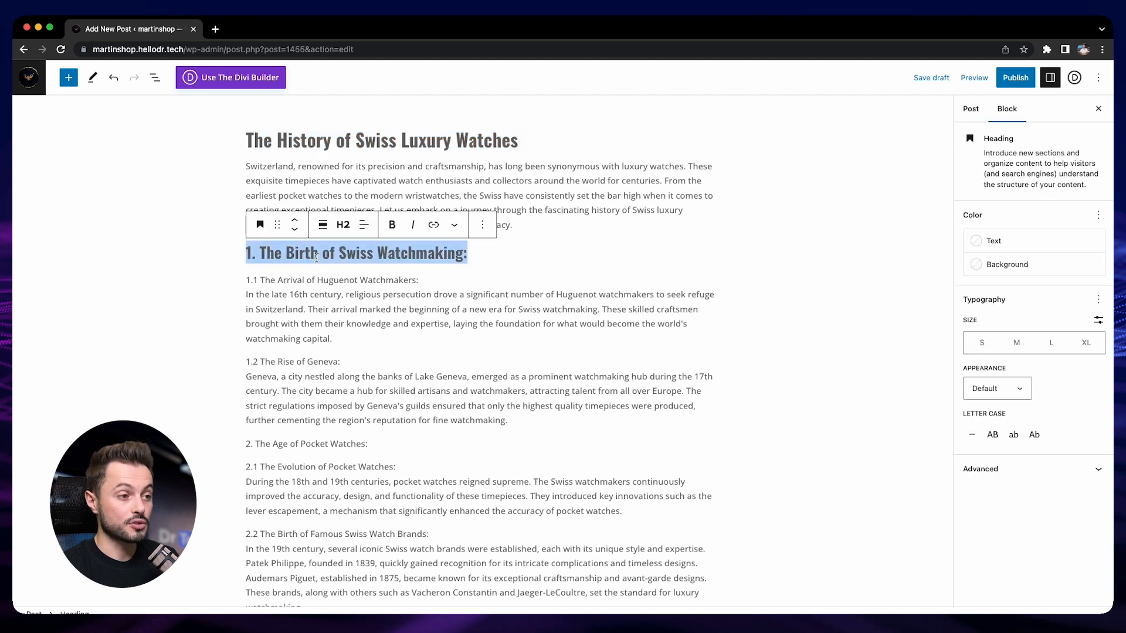
{"action": "left_click", "coordinate": [343, 225]}
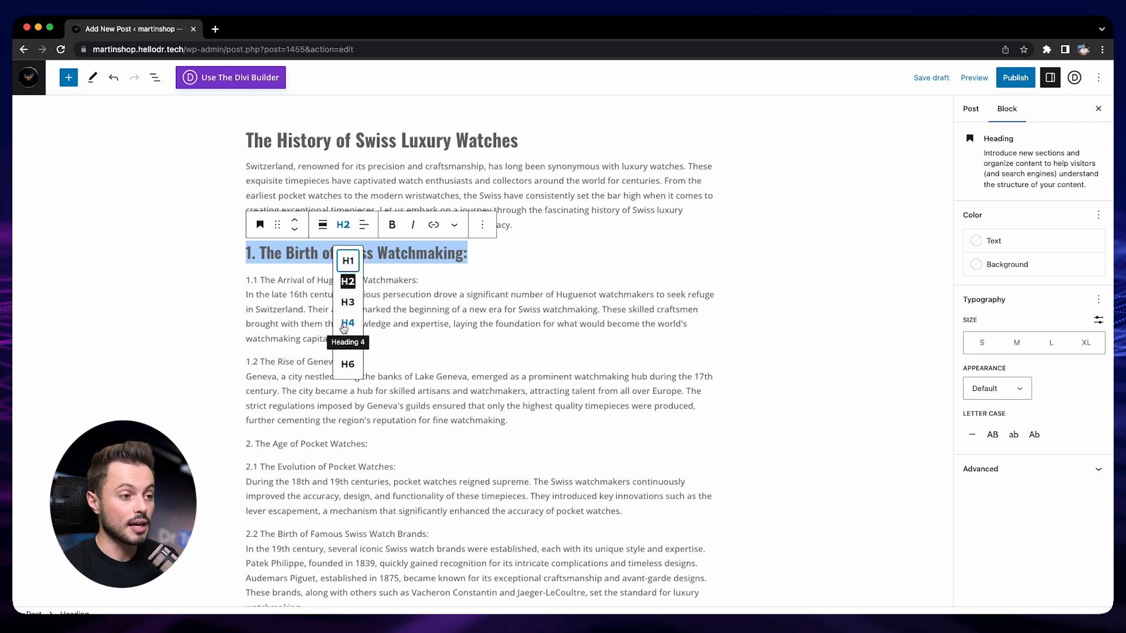
{"action": "left_click", "coordinate": [446, 312]}
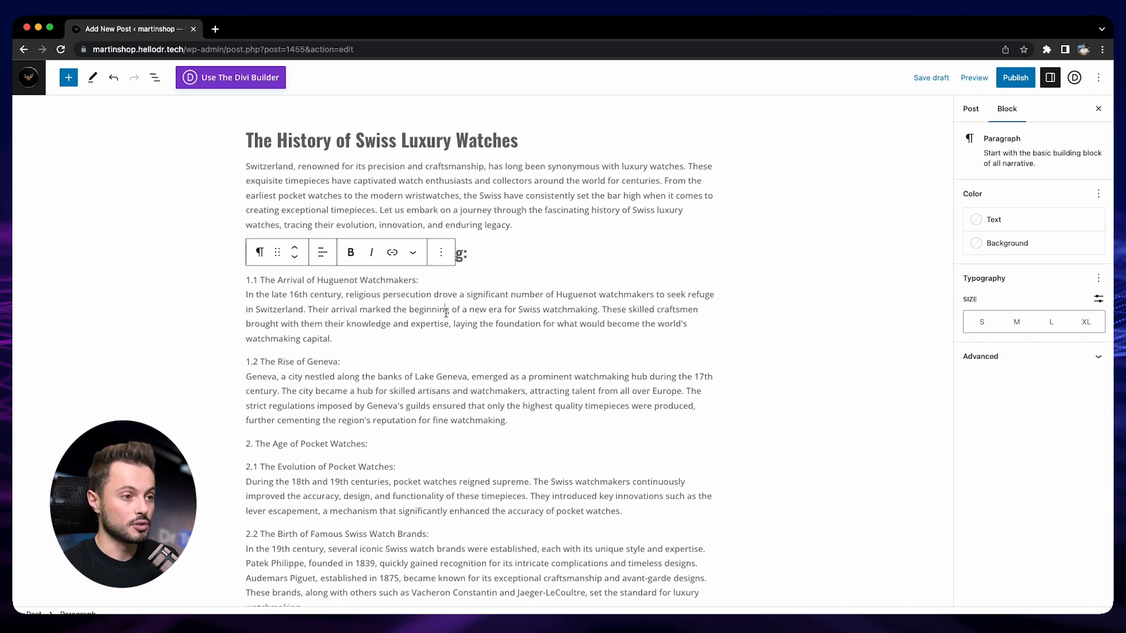
- Add a sample heading outline below "1. The Birth of Swiss Watchmaking:" with separate lines reading H2, H3, H3, H3, H2, H3
{"action": "left_click", "coordinate": [476, 256]}
{"action": "key", "text": "Return"}
{"action": "key", "text": "Return"}
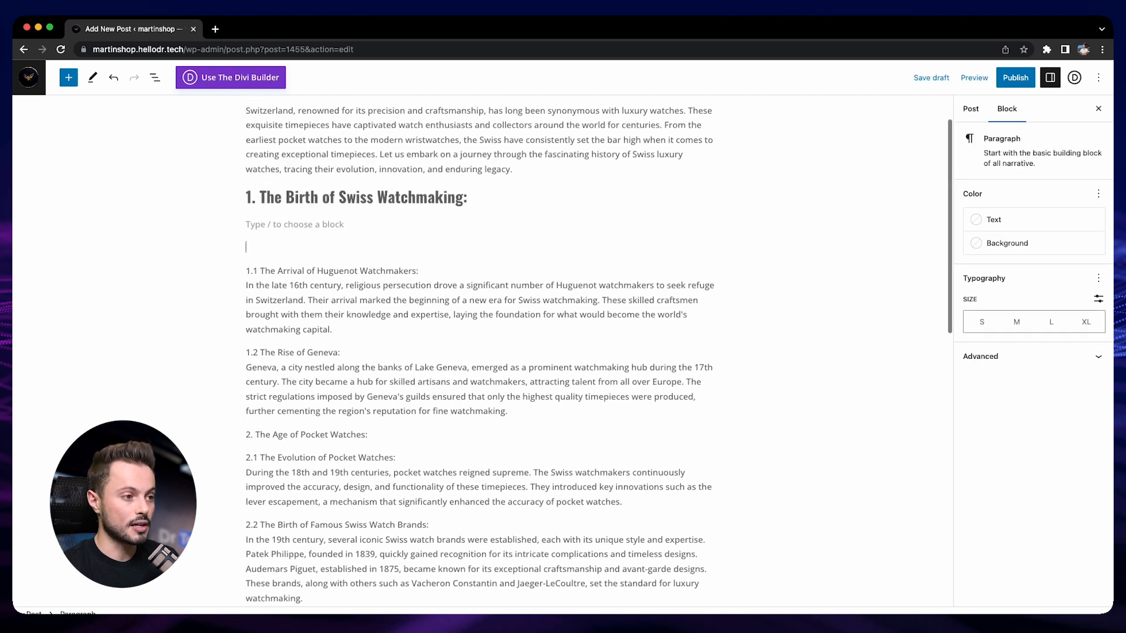
{"action": "type", "text": "H2"}
{"action": "key", "text": "Return"}
{"action": "type", "text": "H3"}
{"action": "key", "text": "Return"}
{"action": "type", "text": "H3"}
{"action": "key", "text": "Return"}
{"action": "type", "text": "H3"}
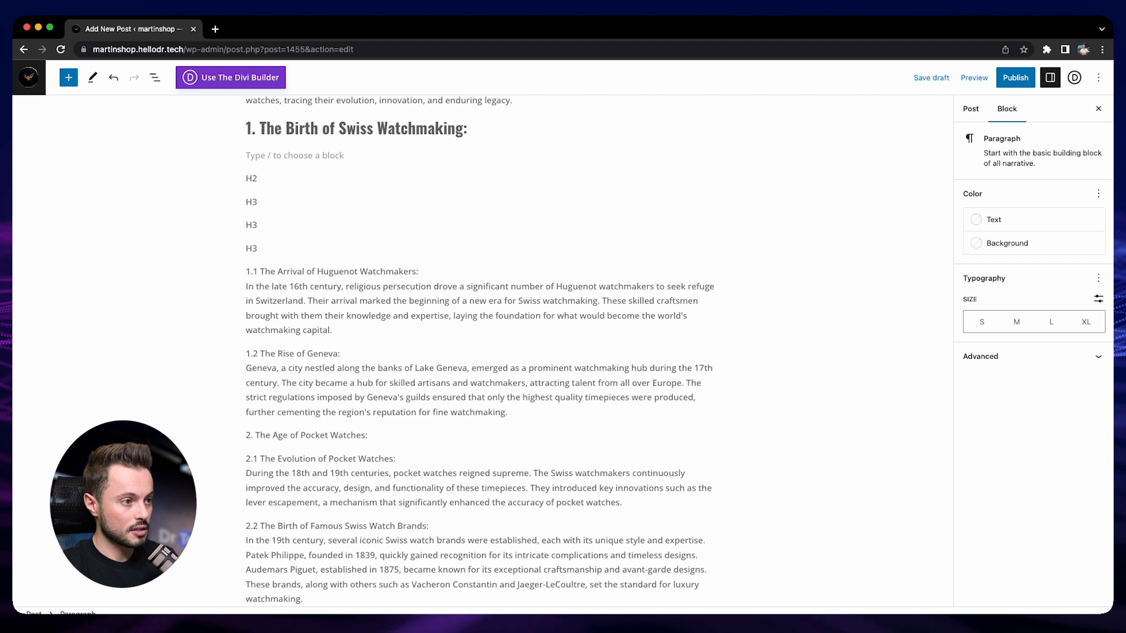
{"action": "key", "text": "Return"}
{"action": "type", "text": "H2"}
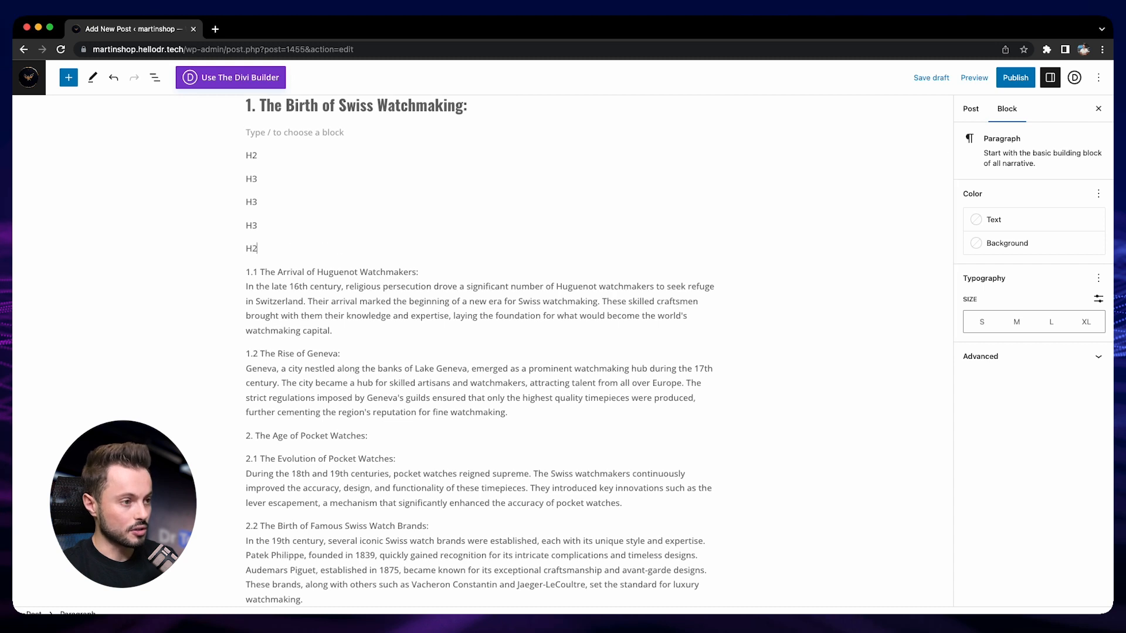
{"action": "key", "text": "Return"}
{"action": "type", "text": "H3"}
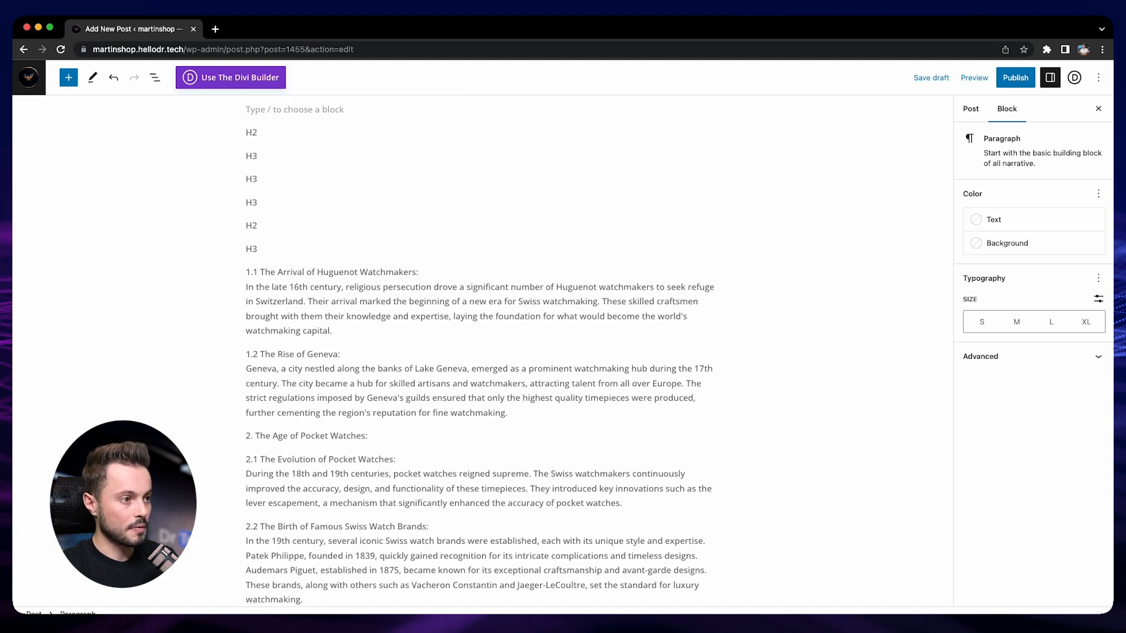
- Convert the first "H2" sample line below "1. The Birth of Swiss Watchmaking:" into an H2 heading
{"action": "scroll", "coordinate": [267, 248], "scroll_direction": "up", "scroll_amount": 3}
{"action": "double_click", "coordinate": [266, 247]}
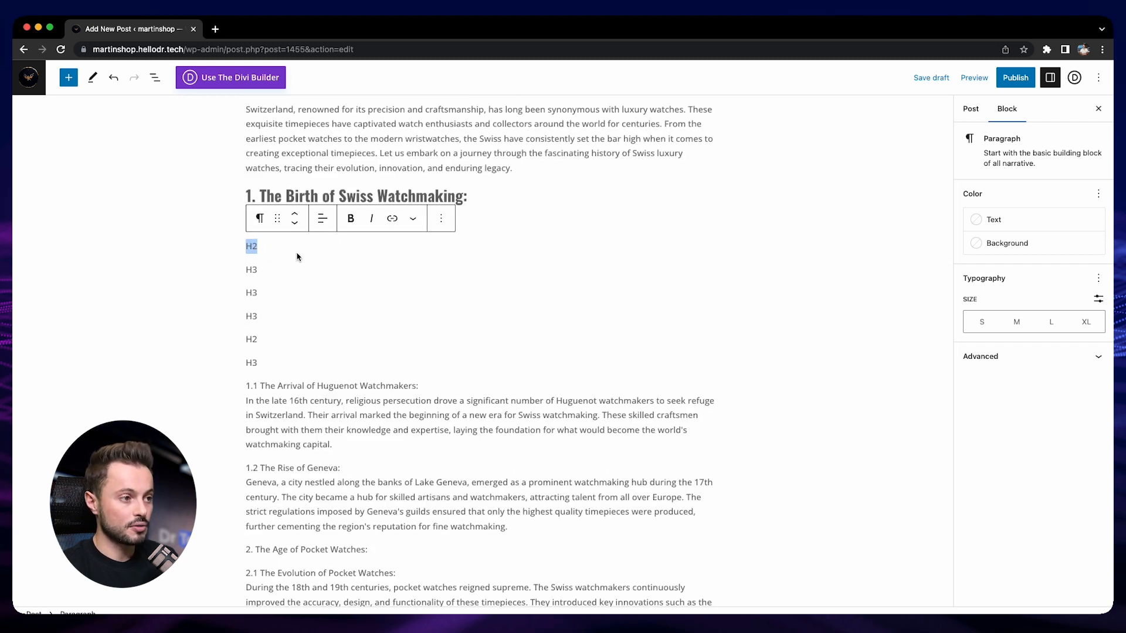
{"action": "left_click", "coordinate": [259, 218]}
{"action": "left_click", "coordinate": [287, 271]}
{"action": "left_click", "coordinate": [343, 222]}
- Convert the first "H3" sample line into a heading and set its level to H3
{"action": "double_click", "coordinate": [252, 278]}
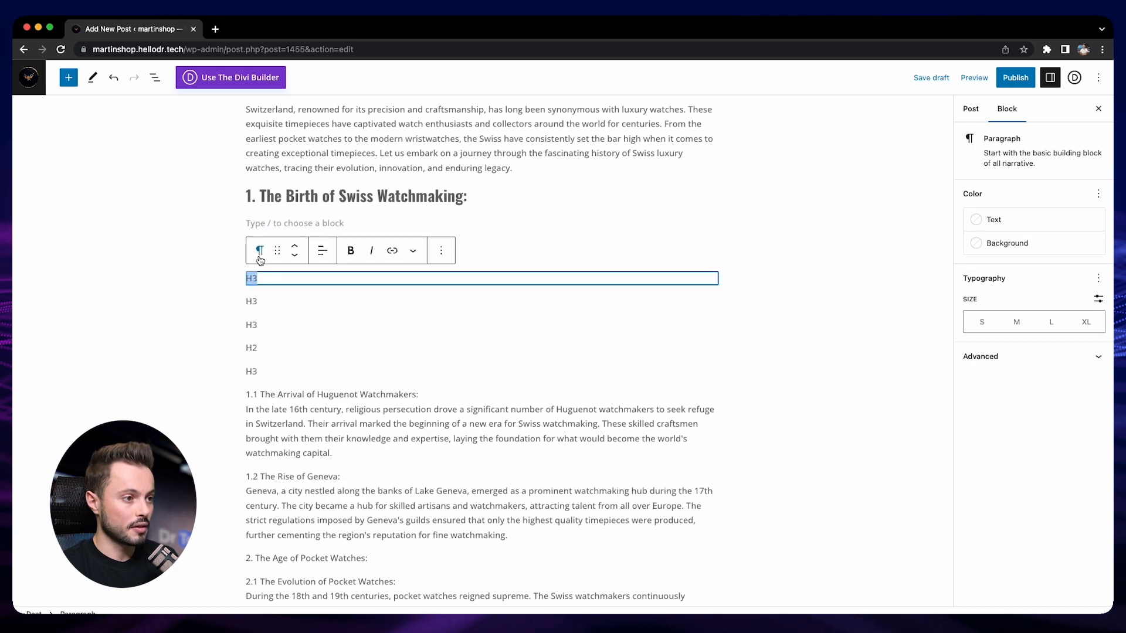
{"action": "left_click", "coordinate": [259, 252]}
{"action": "left_click", "coordinate": [288, 304]}
{"action": "left_click", "coordinate": [343, 251]}
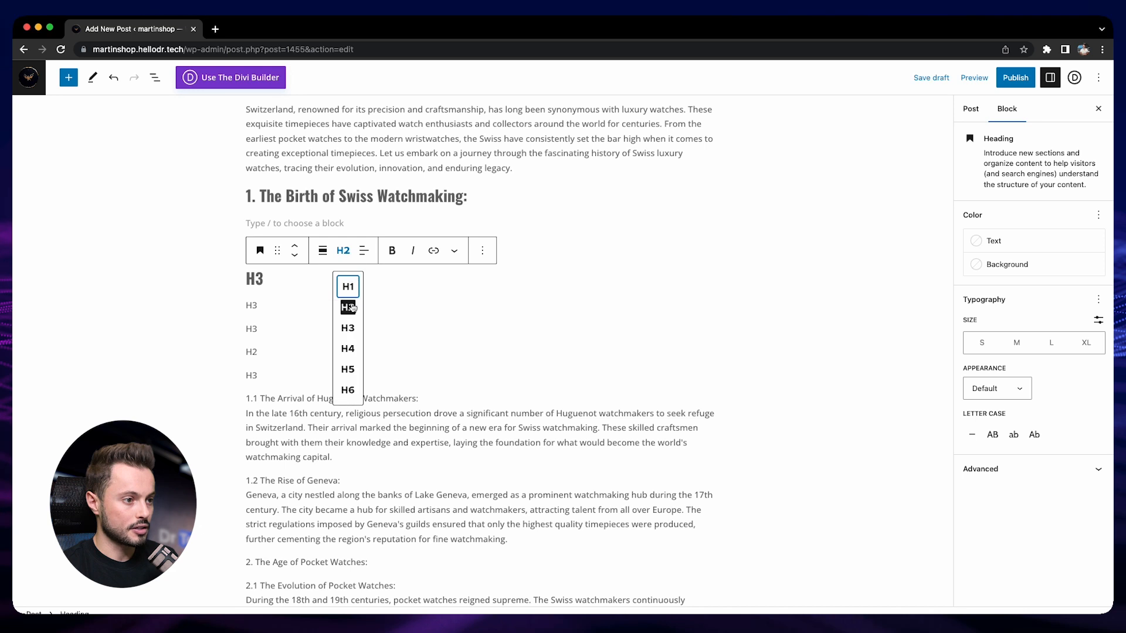
{"action": "left_click", "coordinate": [352, 326]}
- Convert the second "H3" sample line into a heading and set its level to H3
{"action": "left_click", "coordinate": [249, 306]}
{"action": "left_click", "coordinate": [259, 278]}
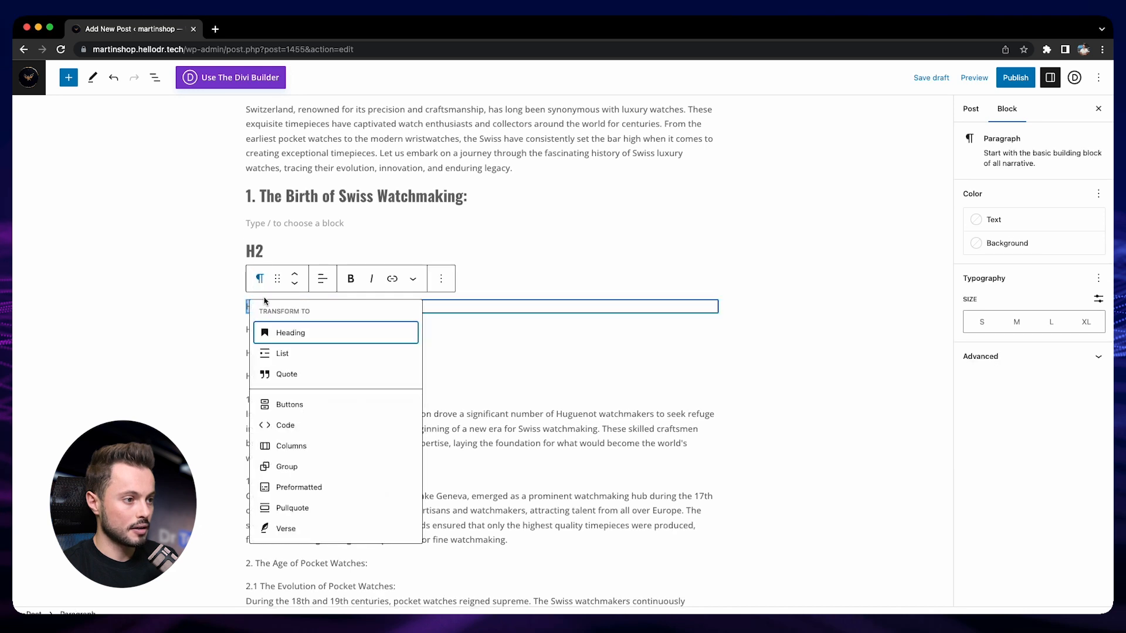
{"action": "left_click", "coordinate": [288, 330]}
{"action": "left_click", "coordinate": [343, 279]}
{"action": "left_click", "coordinate": [350, 354]}
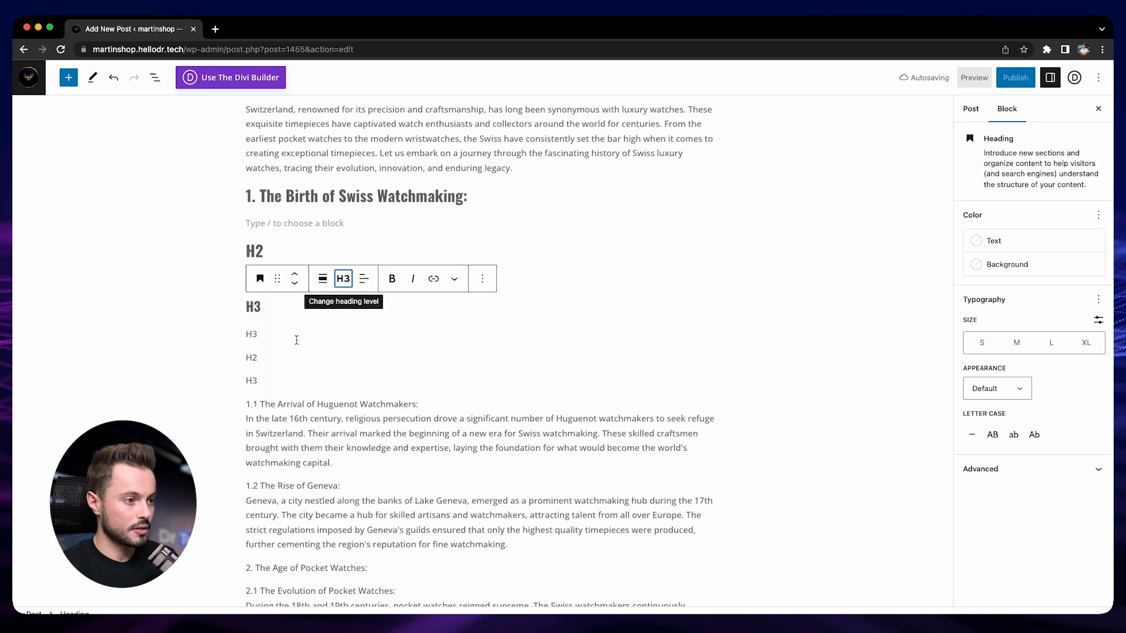
- Convert the third "H3" sample line into a heading and set its level to H3
{"action": "left_click", "coordinate": [287, 333]}
{"action": "left_click", "coordinate": [260, 306]}
{"action": "left_click", "coordinate": [275, 359]}
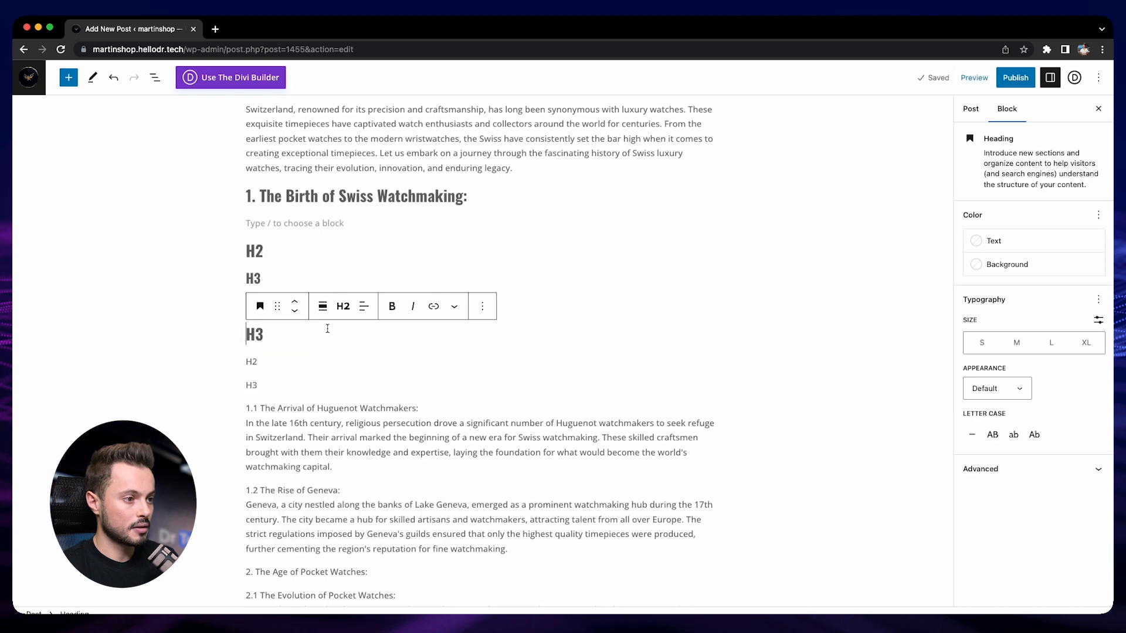
{"action": "left_click", "coordinate": [343, 306]}
{"action": "left_click", "coordinate": [347, 383]}
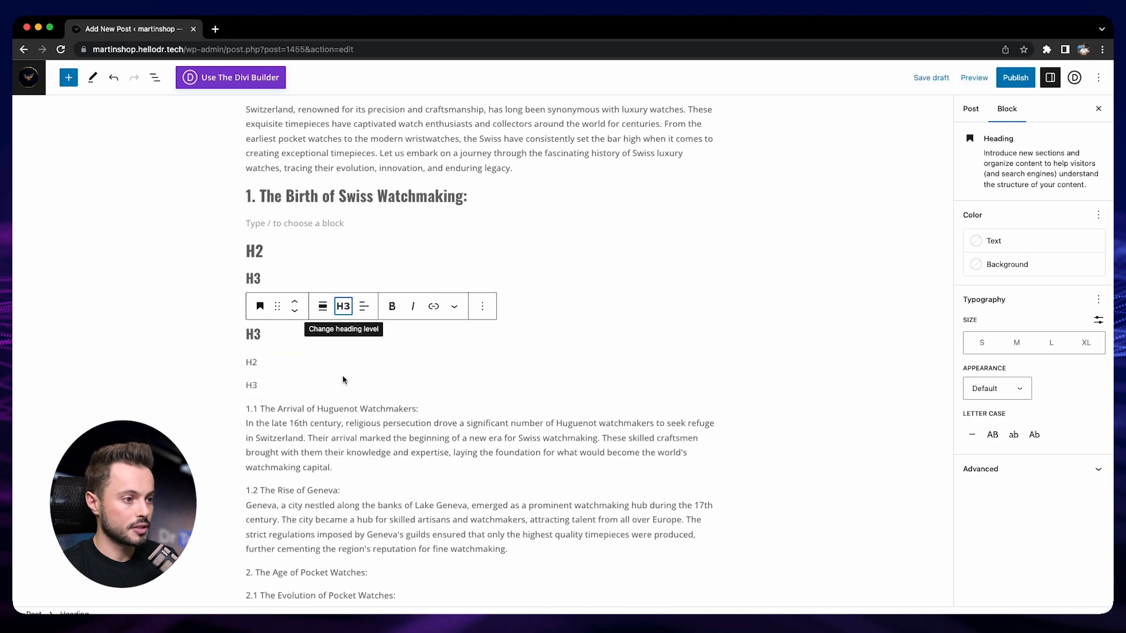
- Convert the second "H2" sample line into an H2 heading
{"action": "left_click", "coordinate": [250, 361]}
{"action": "left_click", "coordinate": [259, 334]}
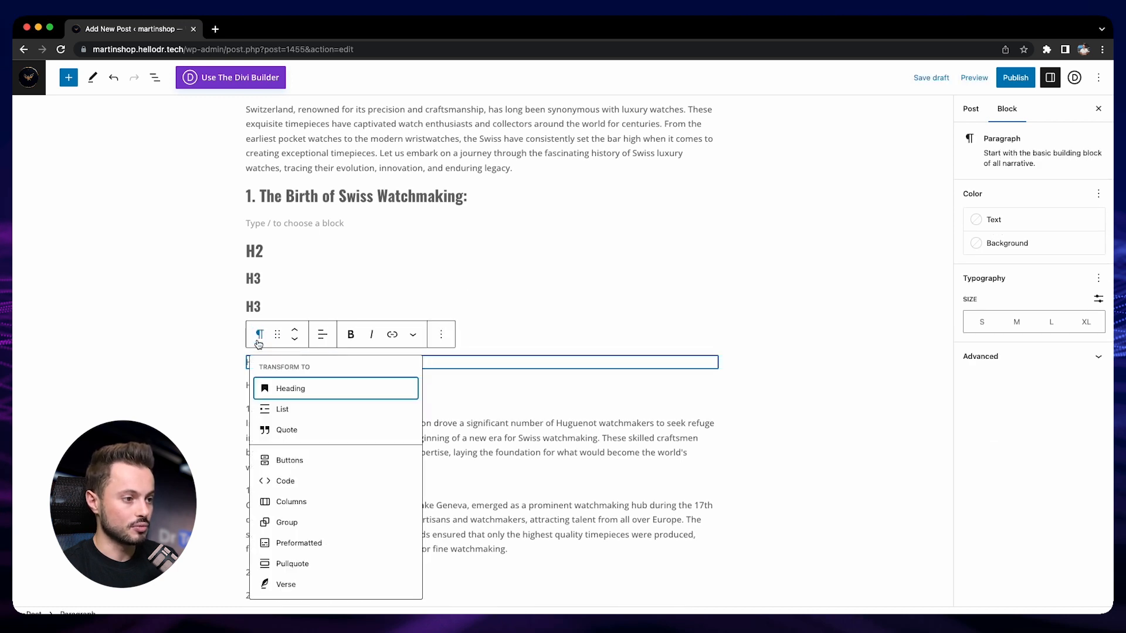
{"action": "left_click", "coordinate": [285, 389]}
{"action": "left_click", "coordinate": [343, 334]}
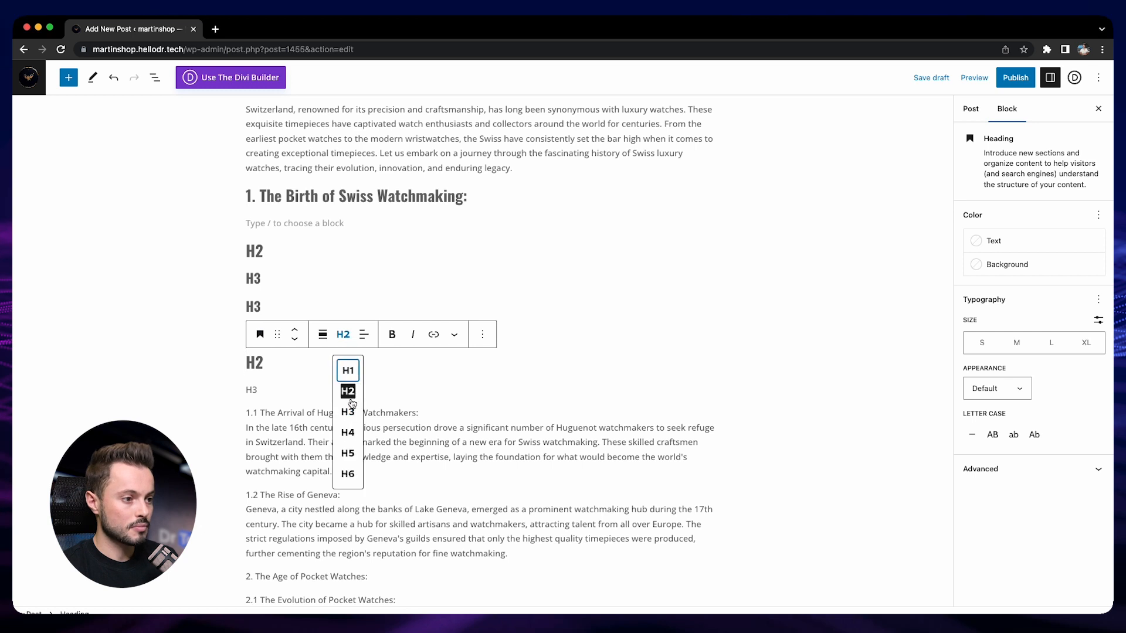
{"action": "left_click", "coordinate": [348, 392]}
- Convert the last "H3" sample line, directly above the "1.1" paragraph, into an H3 heading
{"action": "left_click", "coordinate": [256, 387]}
{"action": "left_click", "coordinate": [260, 362]}
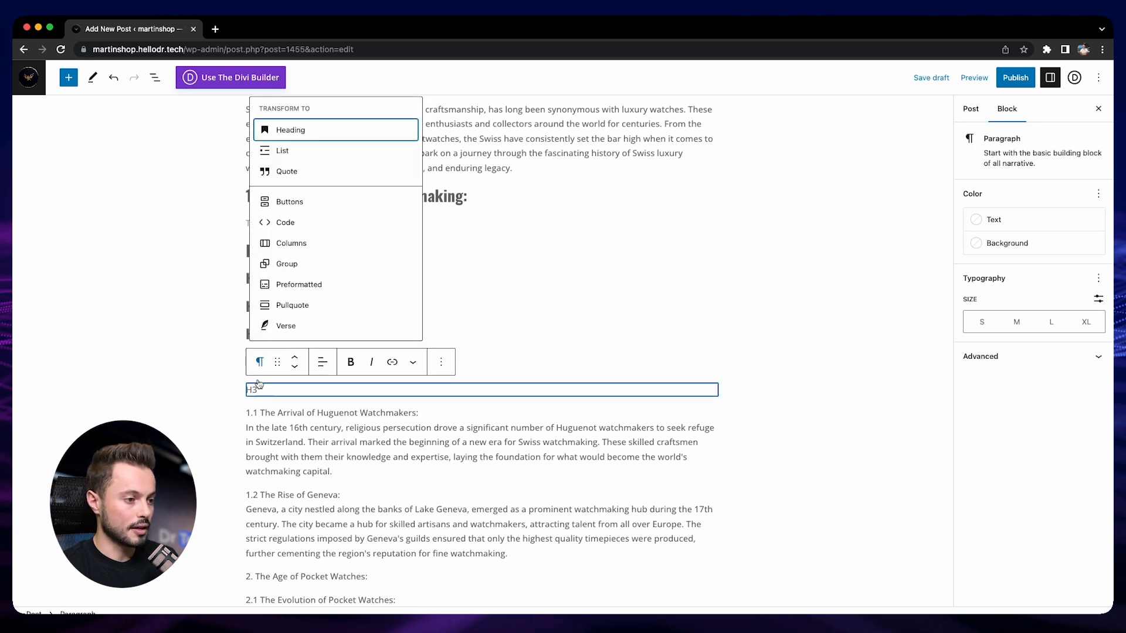
{"action": "left_click", "coordinate": [282, 130]}
{"action": "left_click", "coordinate": [343, 362]}
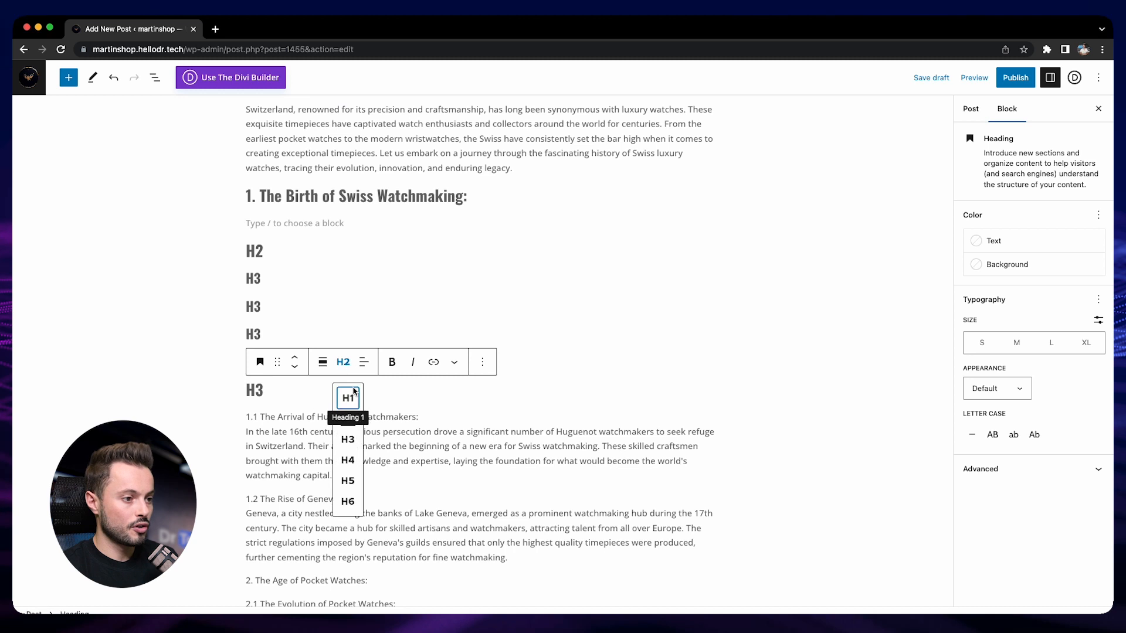
{"action": "left_click", "coordinate": [350, 445]}
- Delete the six sample H2 and H3 headings and the empty blocks below "1. The Birth of Swiss Watchmaking:"
{"action": "left_click", "coordinate": [319, 328]}
{"action": "left_click", "coordinate": [331, 253]}
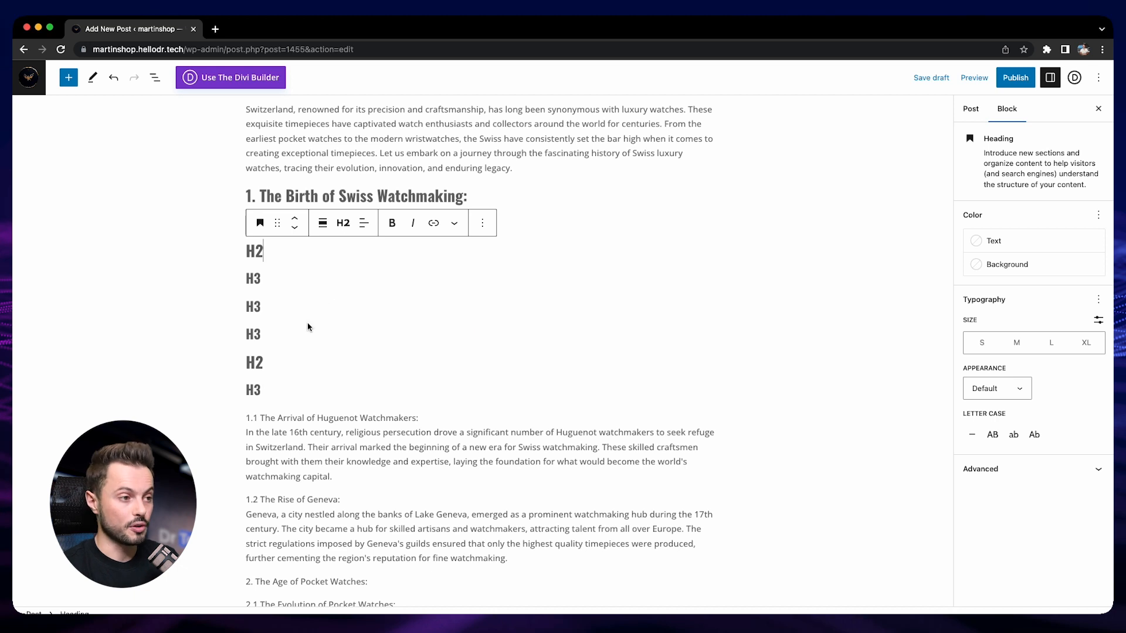
{"action": "left_click_drag", "start_coordinate": [248, 251], "coordinate": [294, 389]}
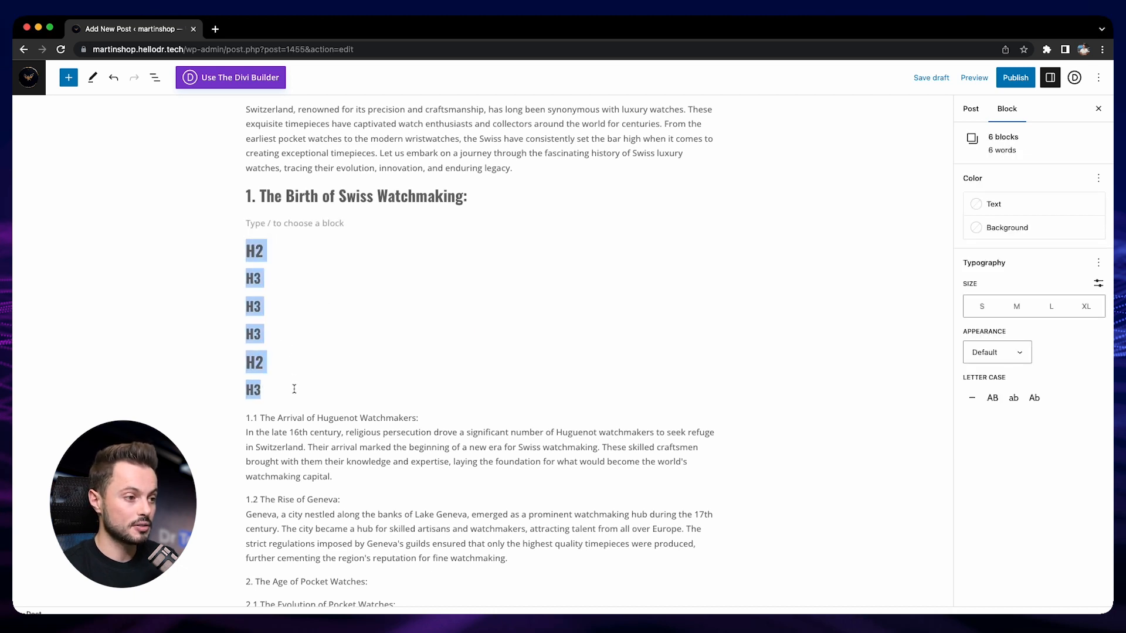
{"action": "left_click", "coordinate": [355, 303]}
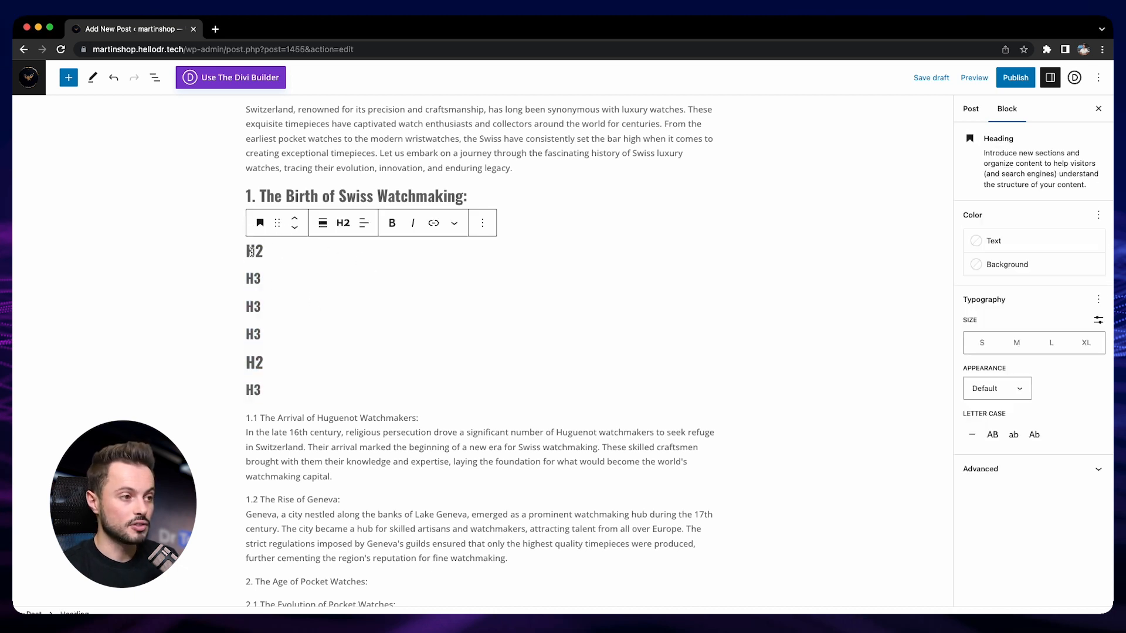
{"action": "left_click_drag", "start_coordinate": [246, 248], "coordinate": [254, 385]}
{"action": "key", "text": "BackSpace"}
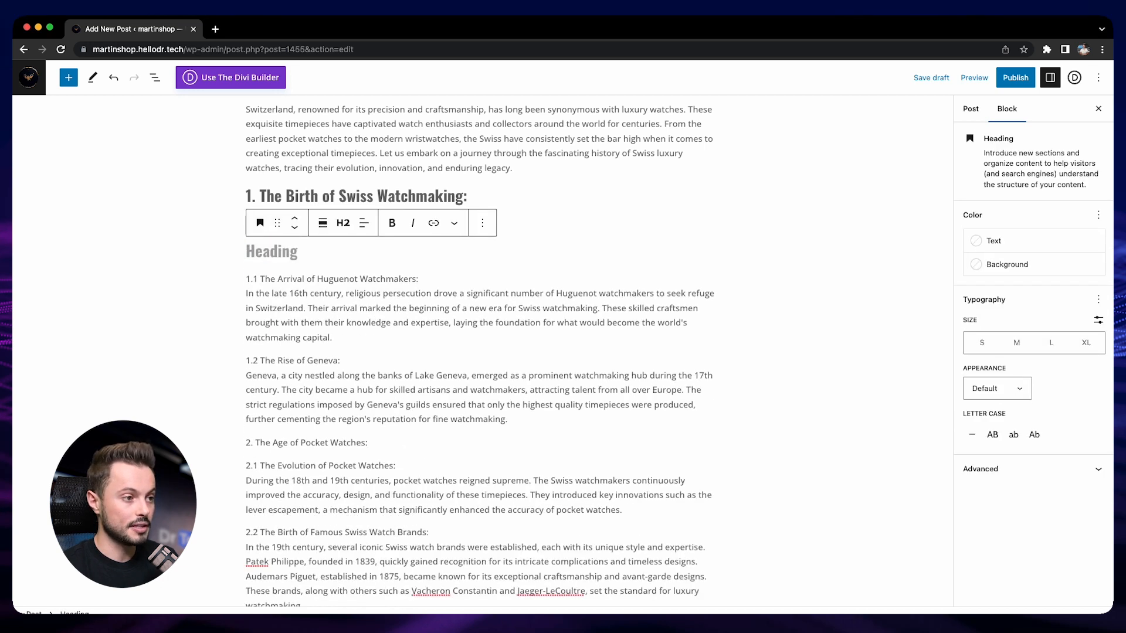
{"action": "key", "text": "BackSpace"}
{"action": "key", "text": "BackSpace"}
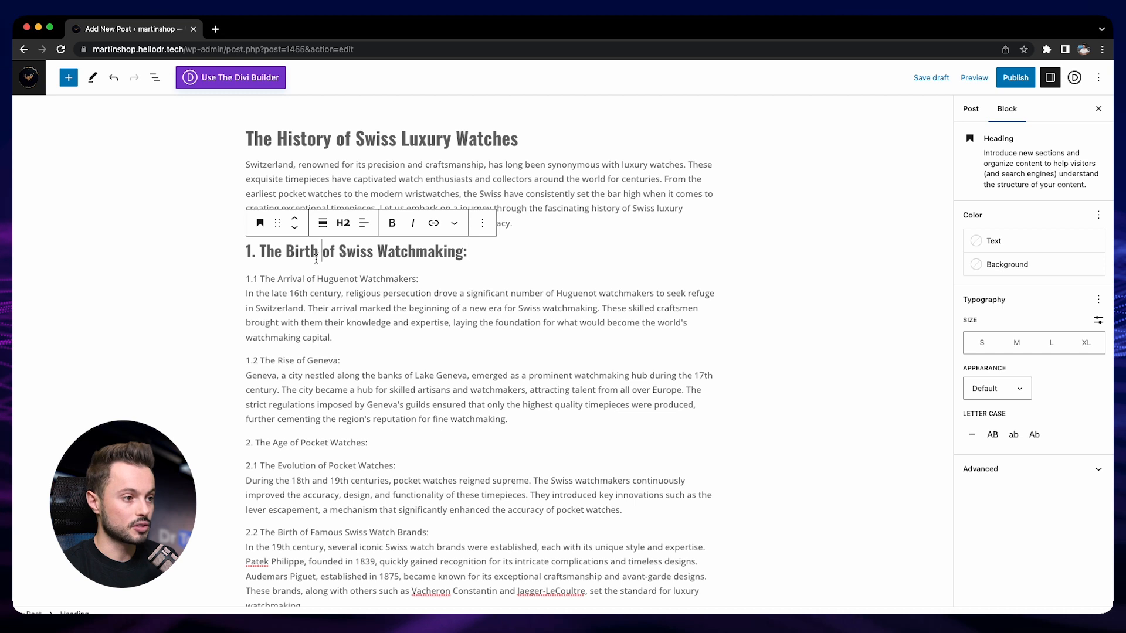
- Split the line "1.1 The Arrival of Huguenot Watchmakers:" from the text below it into its own block
{"action": "left_click", "coordinate": [427, 279]}
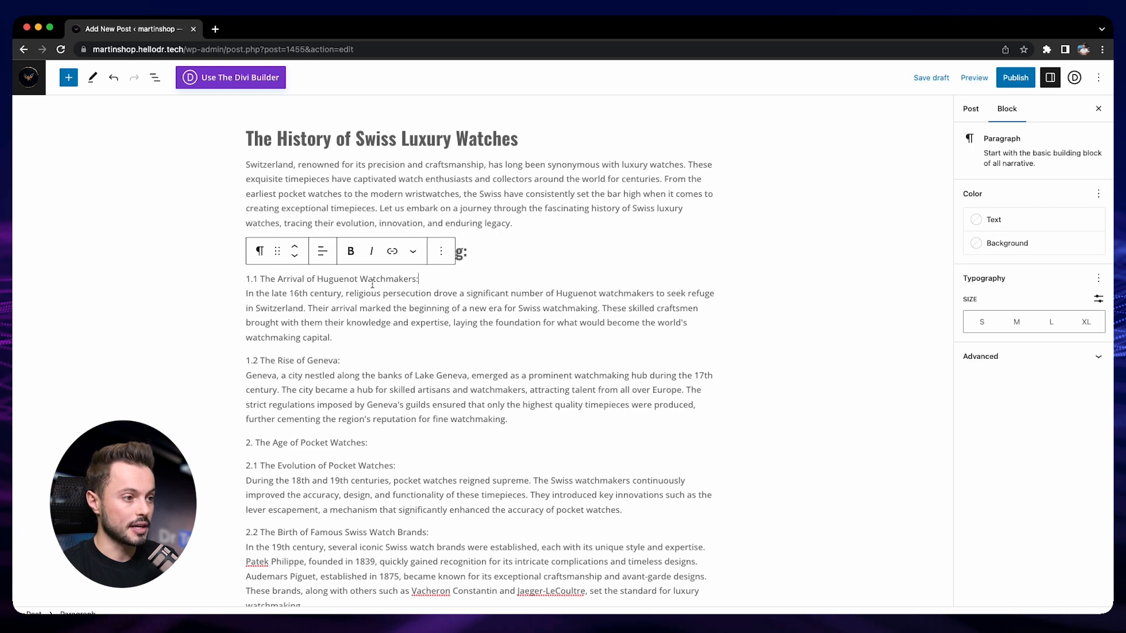
{"action": "left_click", "coordinate": [247, 293]}
{"action": "key", "text": "Return"}
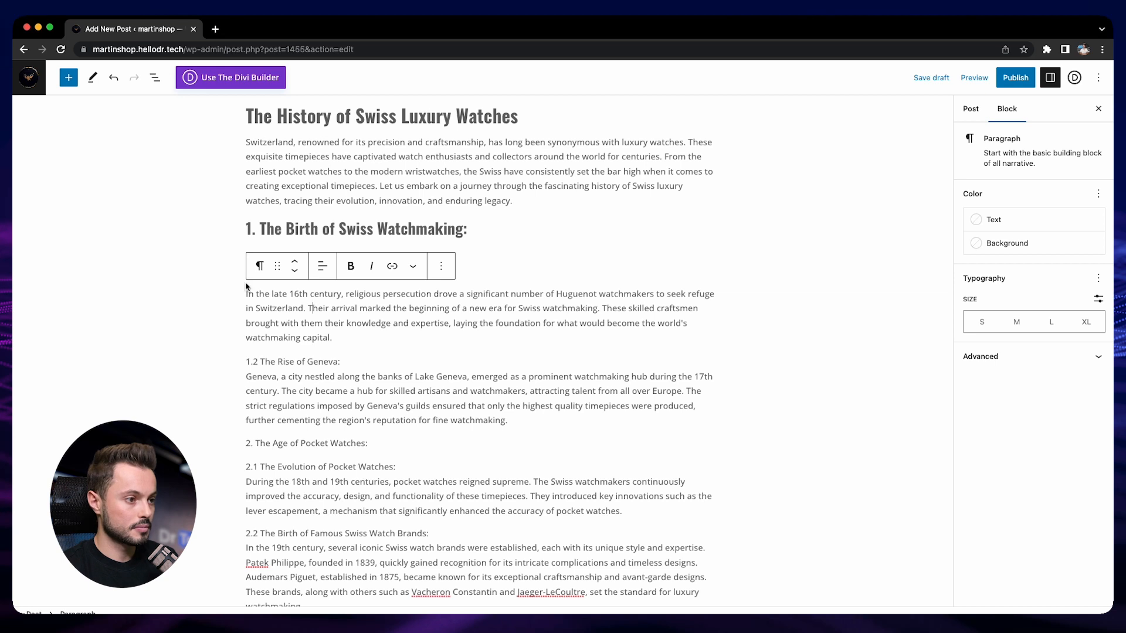
{"action": "key", "text": "super+z"}
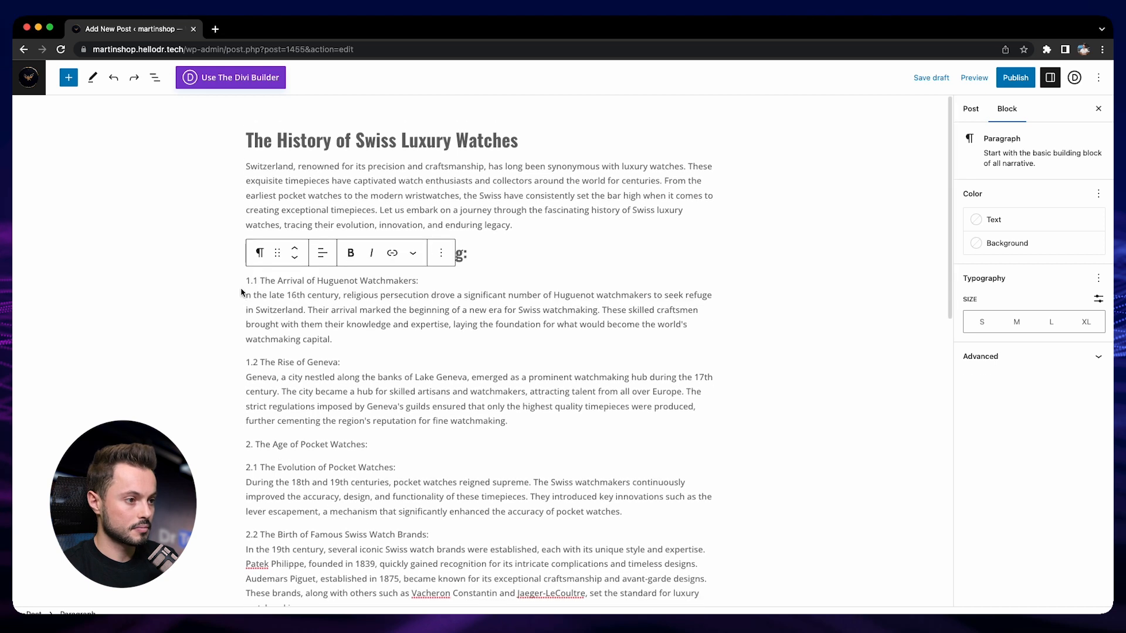
{"action": "type", "text": "I"}
{"action": "key", "text": "BackSpace"}
{"action": "key", "text": "Return"}
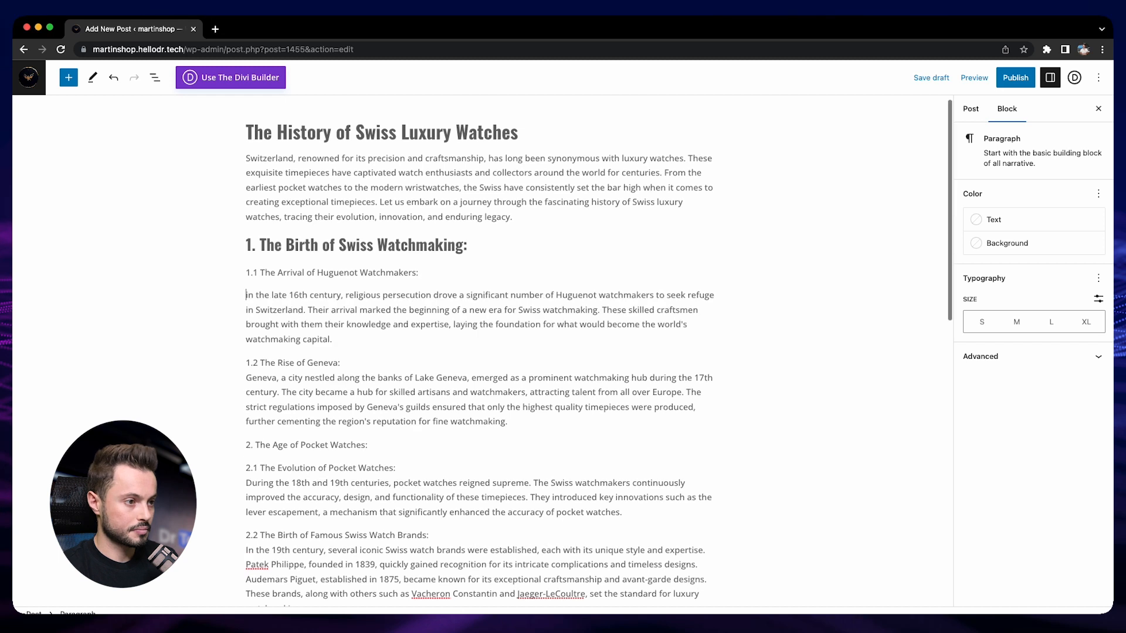
- Convert the "1.1 The Arrival of Huguenot Watchmakers:" paragraph into an H3 heading
{"action": "left_click", "coordinate": [519, 272]}
{"action": "left_click", "coordinate": [260, 244]}
{"action": "left_click", "coordinate": [269, 297]}
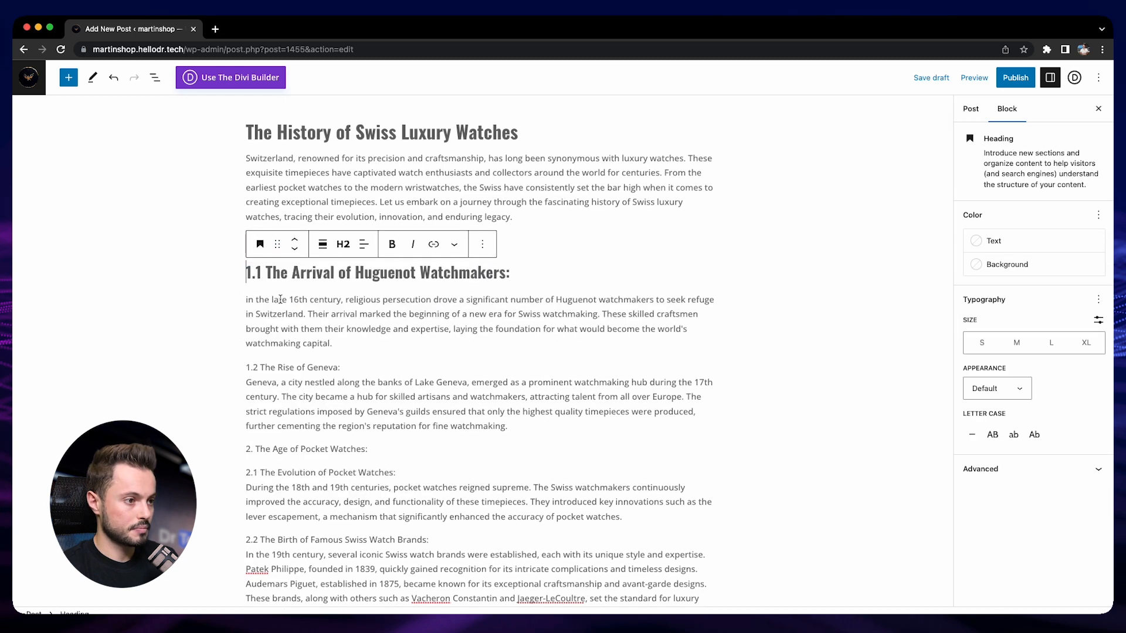
{"action": "left_click", "coordinate": [339, 246]}
{"action": "left_click", "coordinate": [349, 322]}
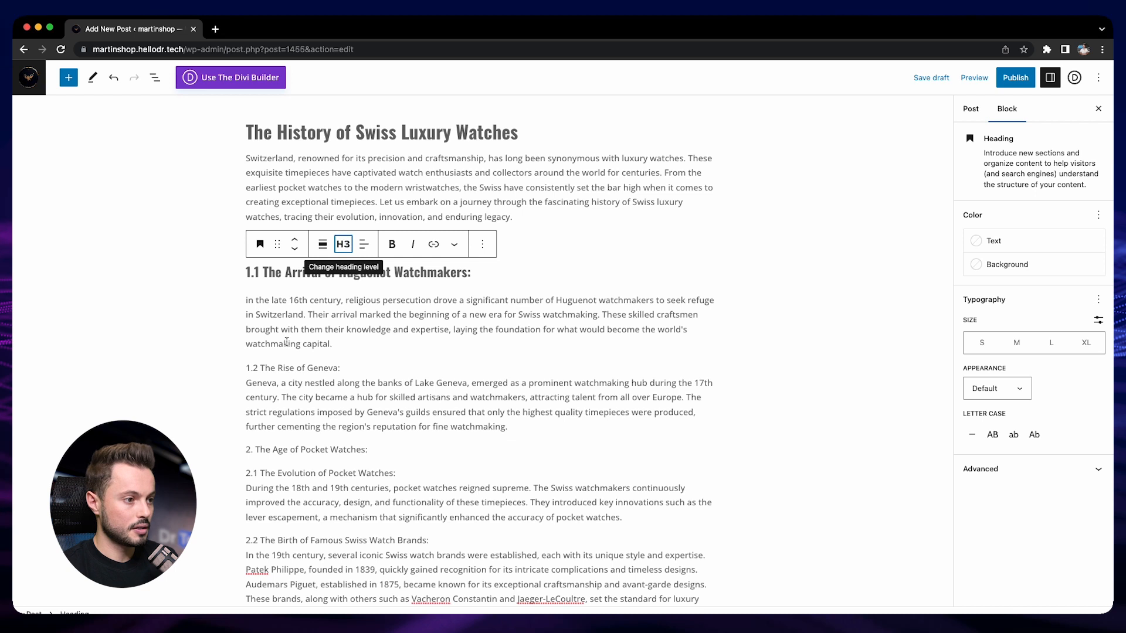
- Split "1.2 The Rise of Geneva:" from the text below it and convert it into an H3 heading
{"action": "left_click", "coordinate": [348, 367]}
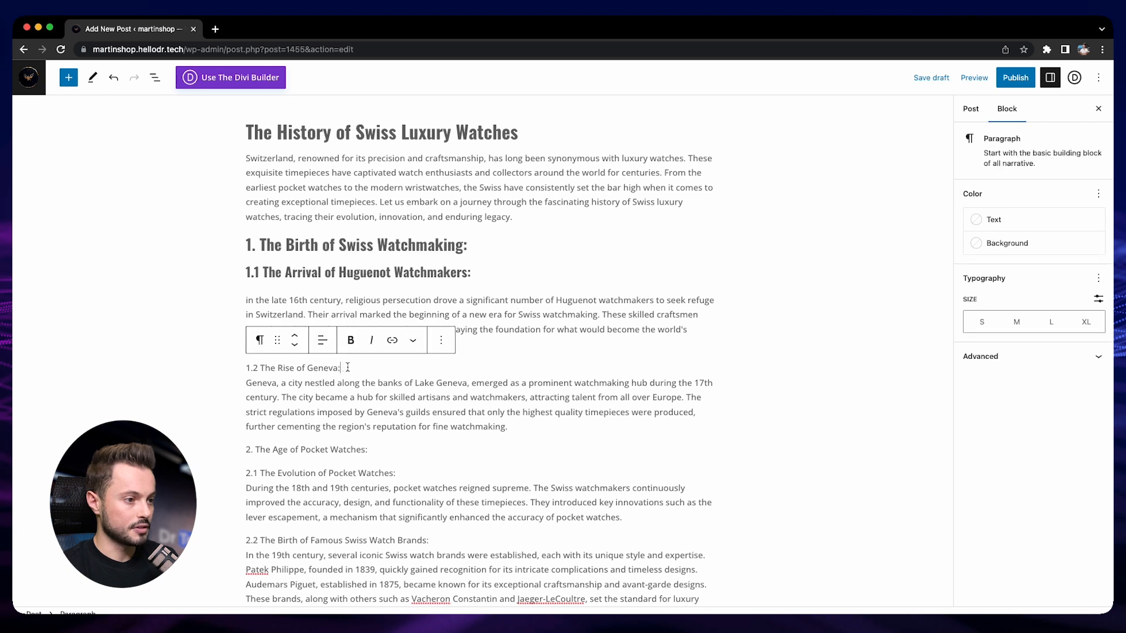
{"action": "left_click", "coordinate": [246, 382]}
{"action": "key", "text": "Return"}
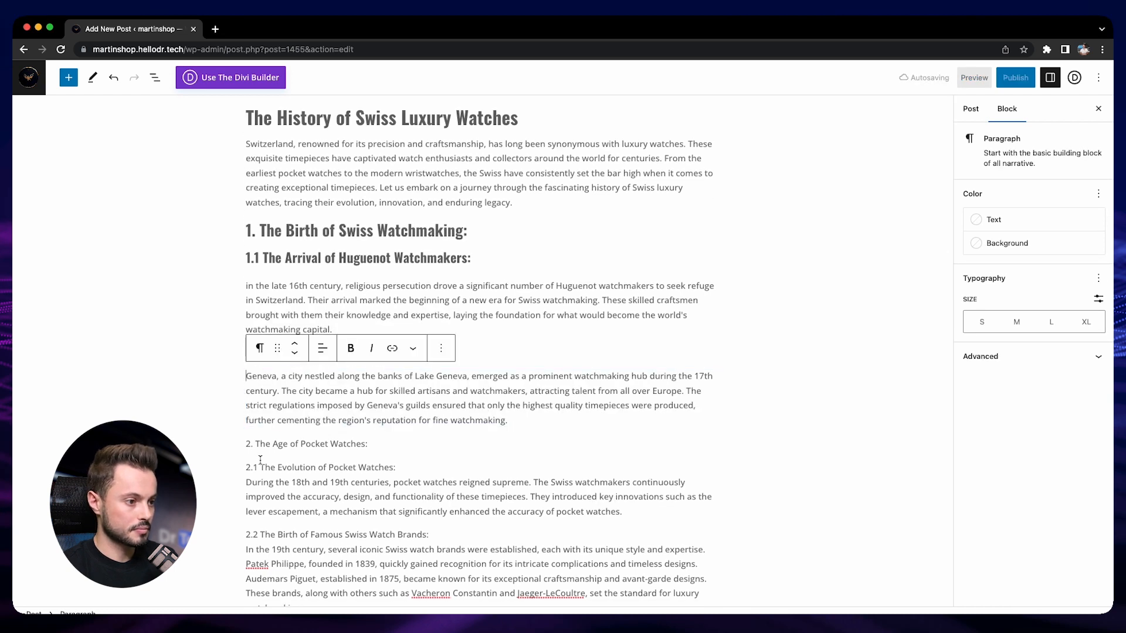
{"action": "left_click", "coordinate": [339, 357]}
{"action": "left_click", "coordinate": [260, 326]}
{"action": "left_click", "coordinate": [284, 381]}
{"action": "left_click", "coordinate": [343, 330]}
{"action": "left_click", "coordinate": [350, 404]}
- Convert the "2. The Age of Pocket Watches:" paragraph into an H2 heading
{"action": "left_click", "coordinate": [284, 455]}
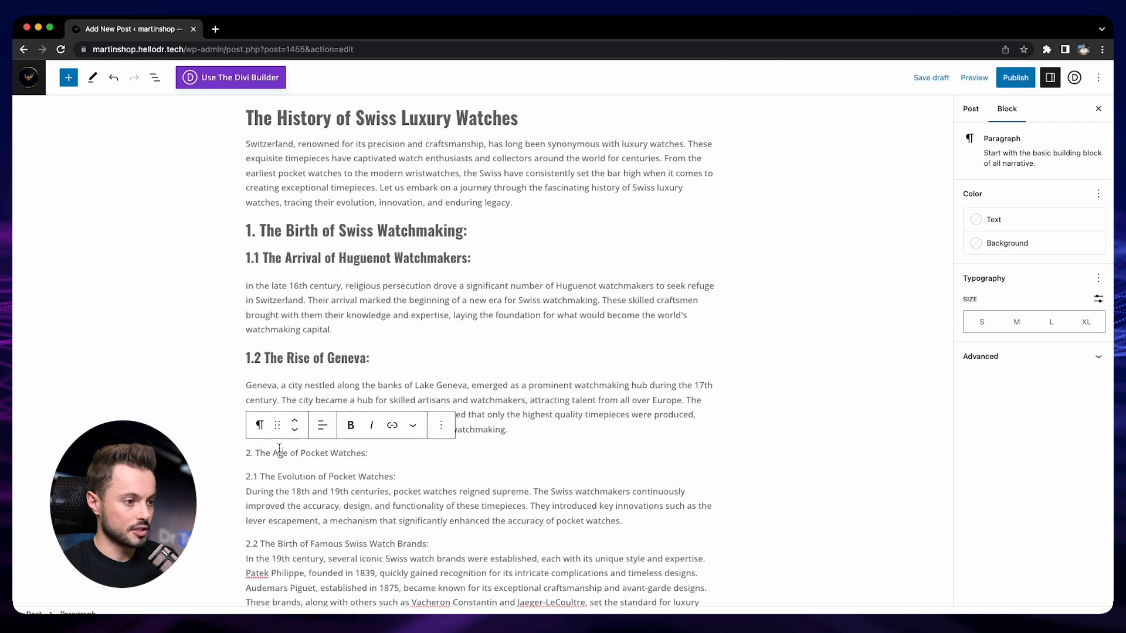
{"action": "left_click", "coordinate": [260, 425]}
{"action": "left_click", "coordinate": [277, 194]}
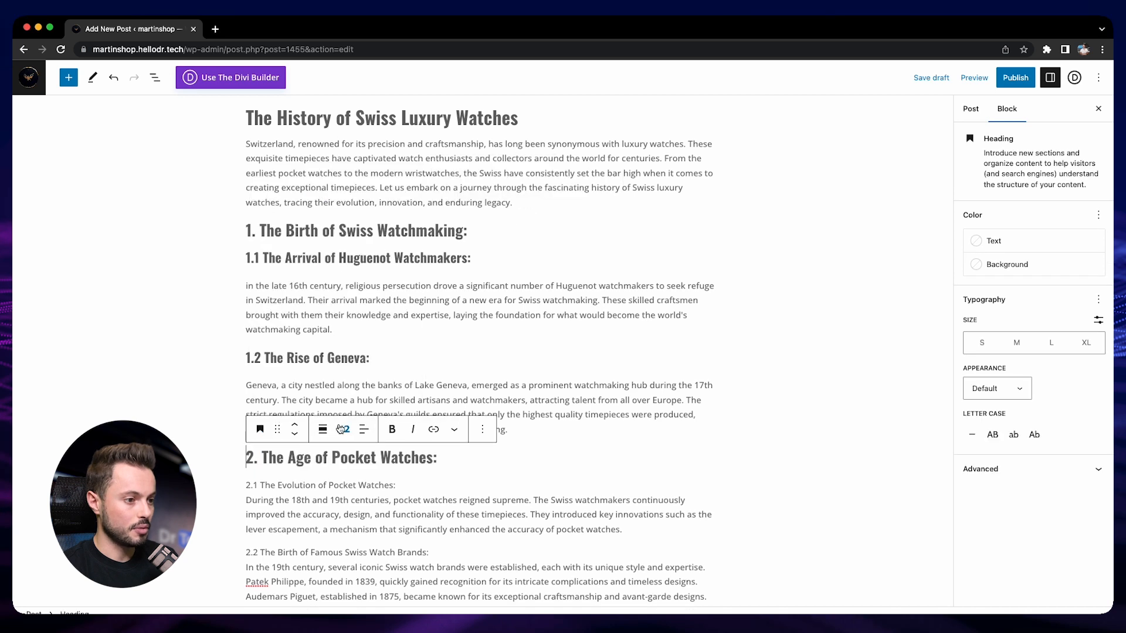
- Split "2.1 The Evolution of Pocket Watches:" from the text below it and convert it into an H3 heading
{"action": "scroll", "coordinate": [333, 472], "scroll_direction": "down", "scroll_amount": 2}
{"action": "left_click", "coordinate": [254, 461]}
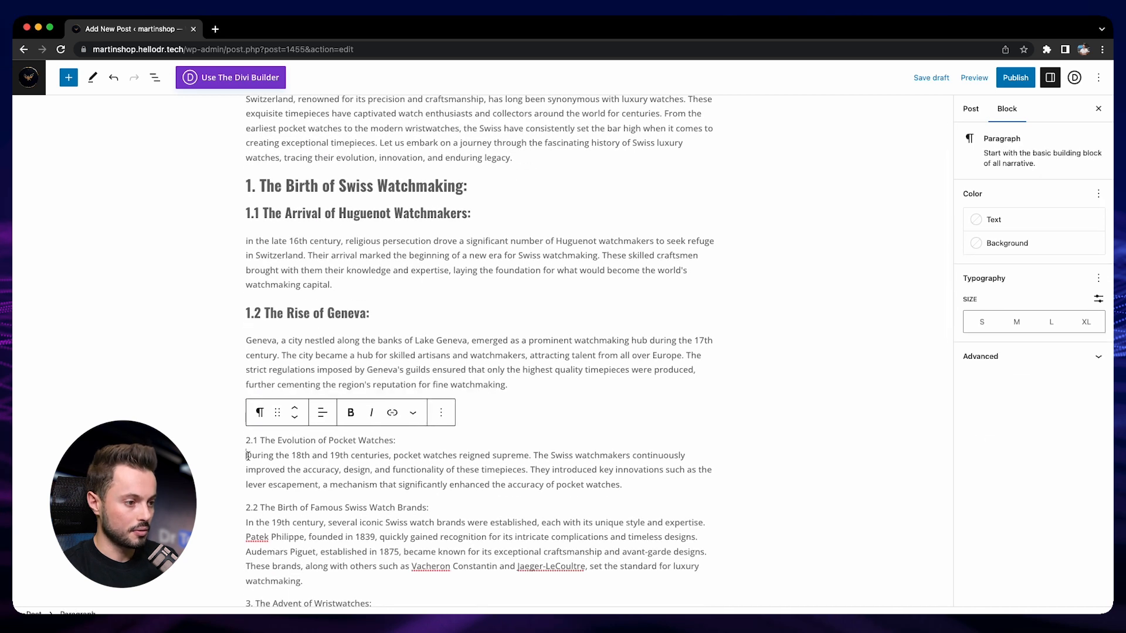
{"action": "scroll", "coordinate": [276, 454], "scroll_direction": "down", "scroll_amount": 1}
{"action": "left_click", "coordinate": [469, 409]}
{"action": "triple_click", "coordinate": [438, 432]}
{"action": "left_click", "coordinate": [259, 404]}
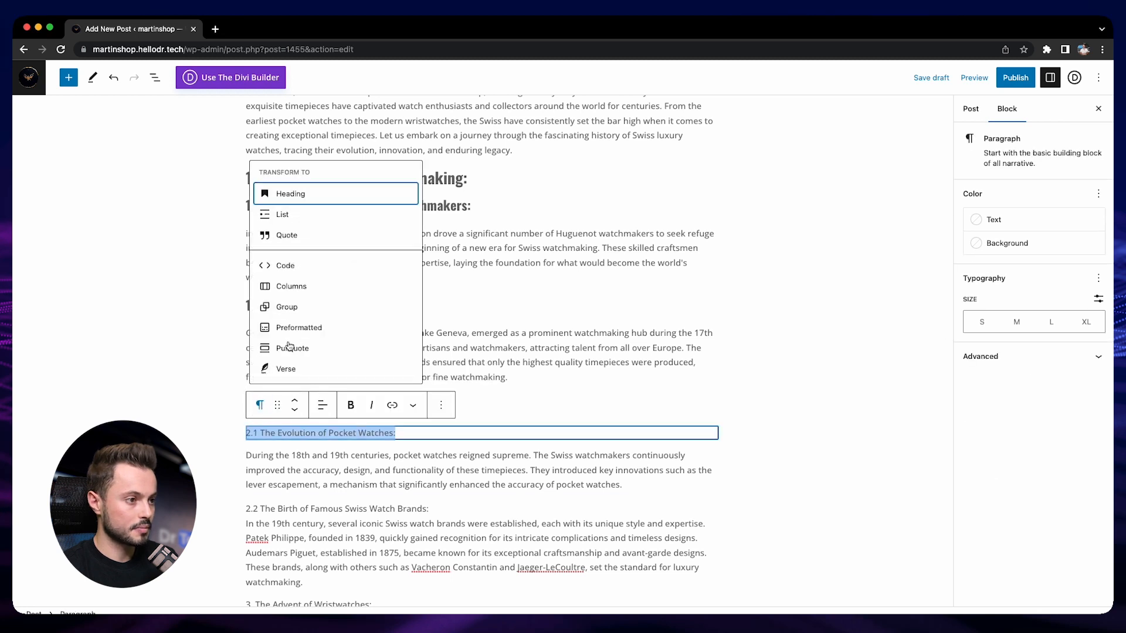
{"action": "left_click", "coordinate": [281, 194]}
{"action": "left_click", "coordinate": [344, 406]}
{"action": "left_click", "coordinate": [355, 476]}
{"action": "left_click", "coordinate": [405, 461]}
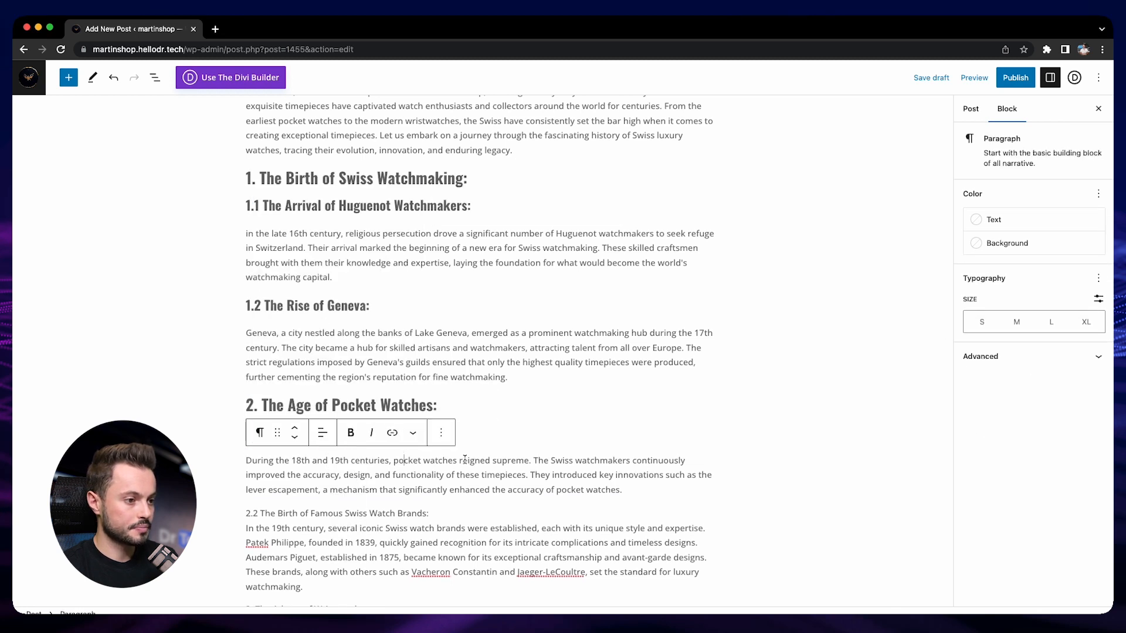
{"action": "left_click", "coordinate": [499, 434]}
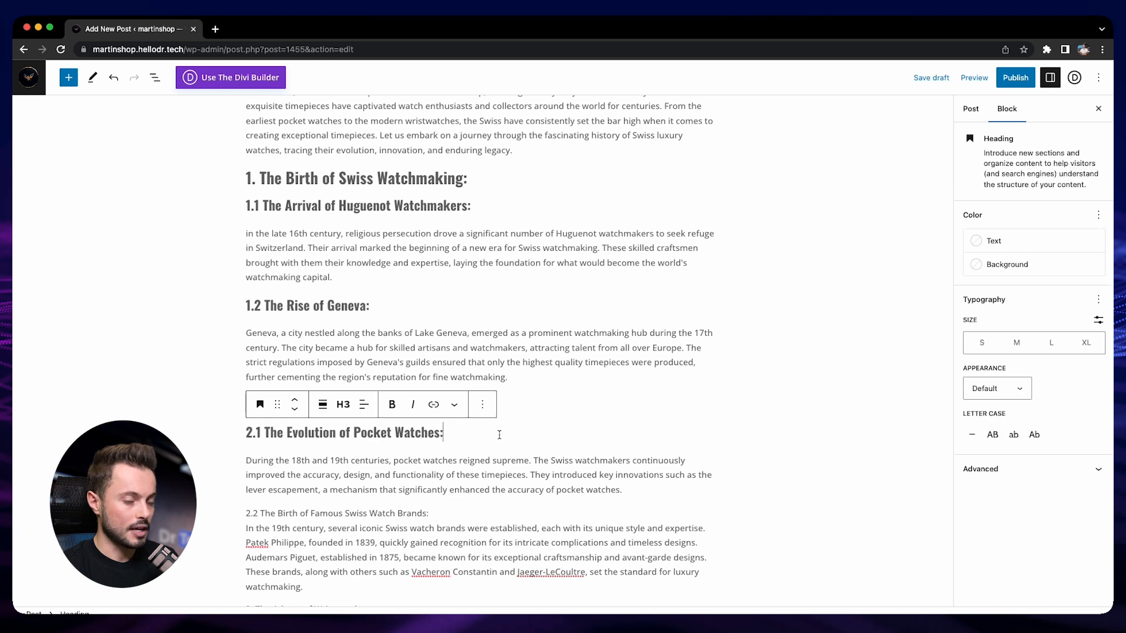
- Check the H2 and H3 heading structure of the post, from "The Birth of Swiss Watchmaking" down to "The Advent of Wristwatches"
{"action": "scroll", "coordinate": [464, 426], "scroll_direction": "down", "scroll_amount": 3}
{"action": "left_click", "coordinate": [463, 426]}
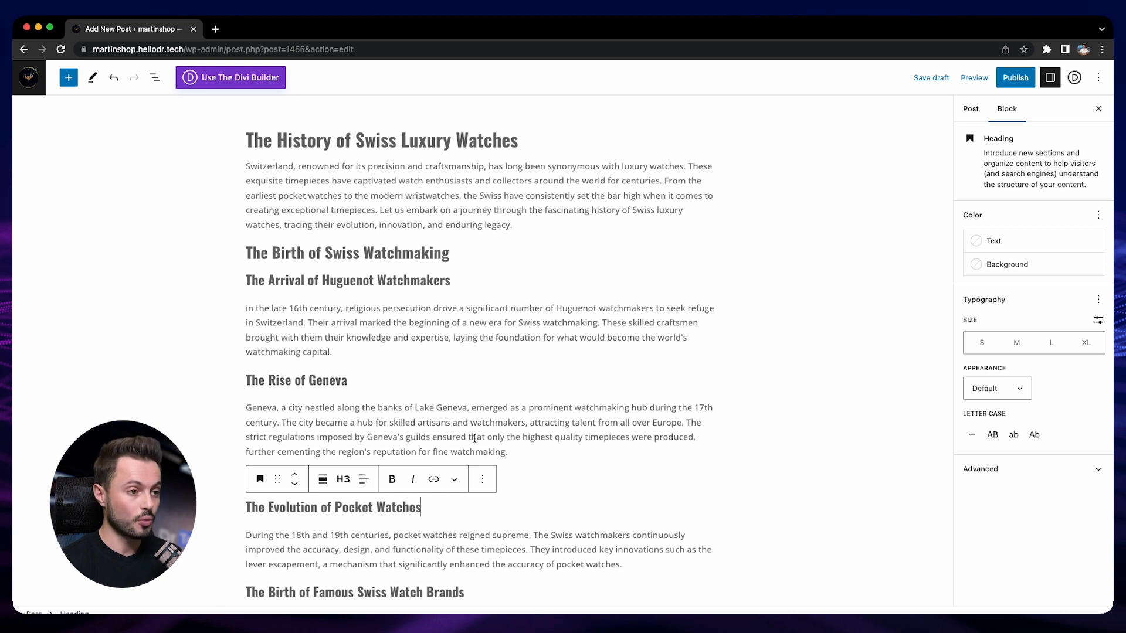
{"action": "left_click", "coordinate": [387, 256]}
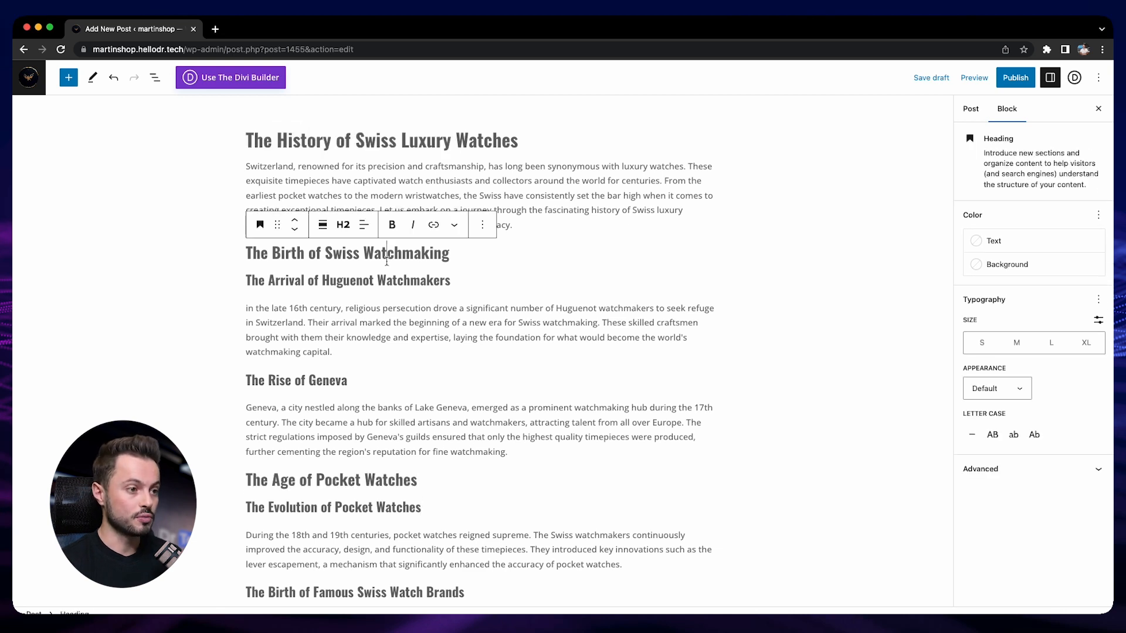
{"action": "left_click", "coordinate": [354, 283]}
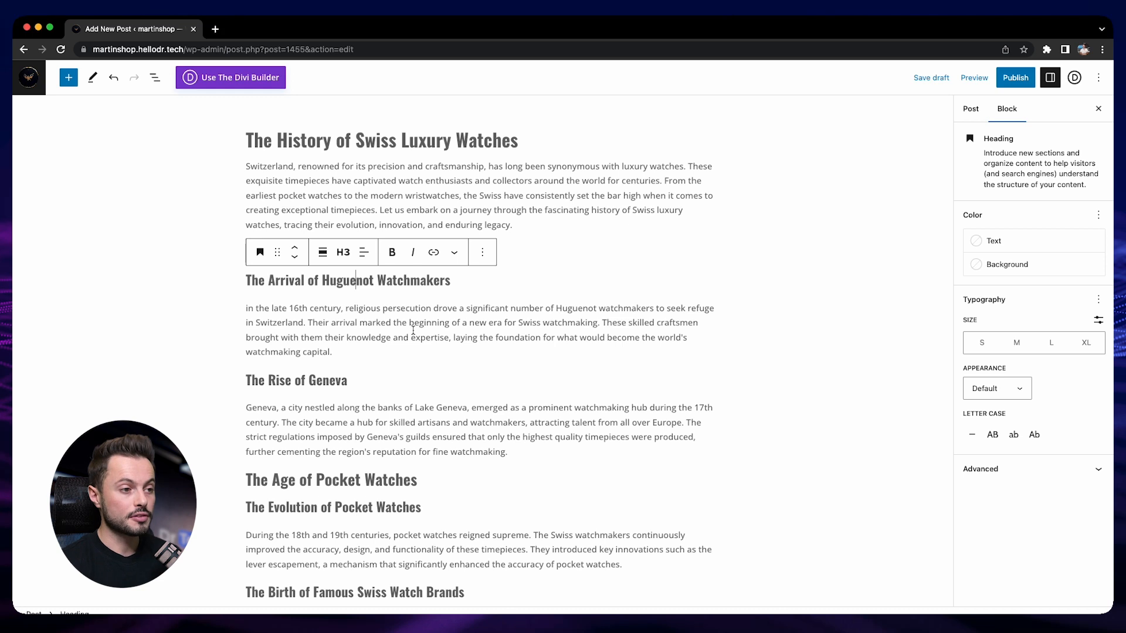
{"action": "left_click", "coordinate": [559, 225]}
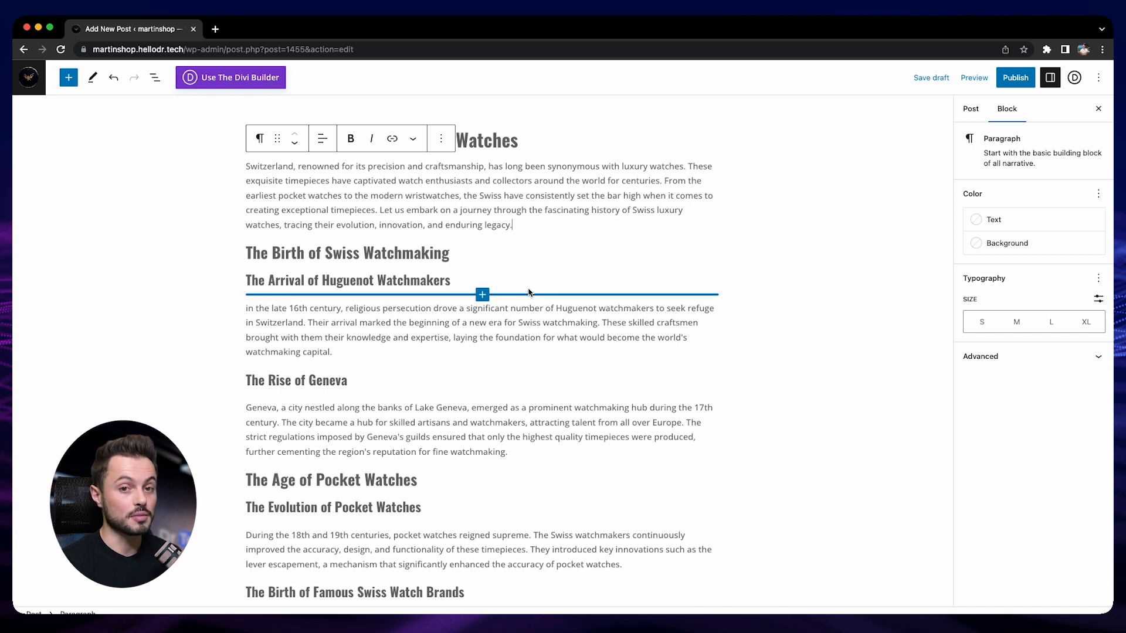
{"action": "scroll", "coordinate": [516, 285], "scroll_direction": "down", "scroll_amount": 3}
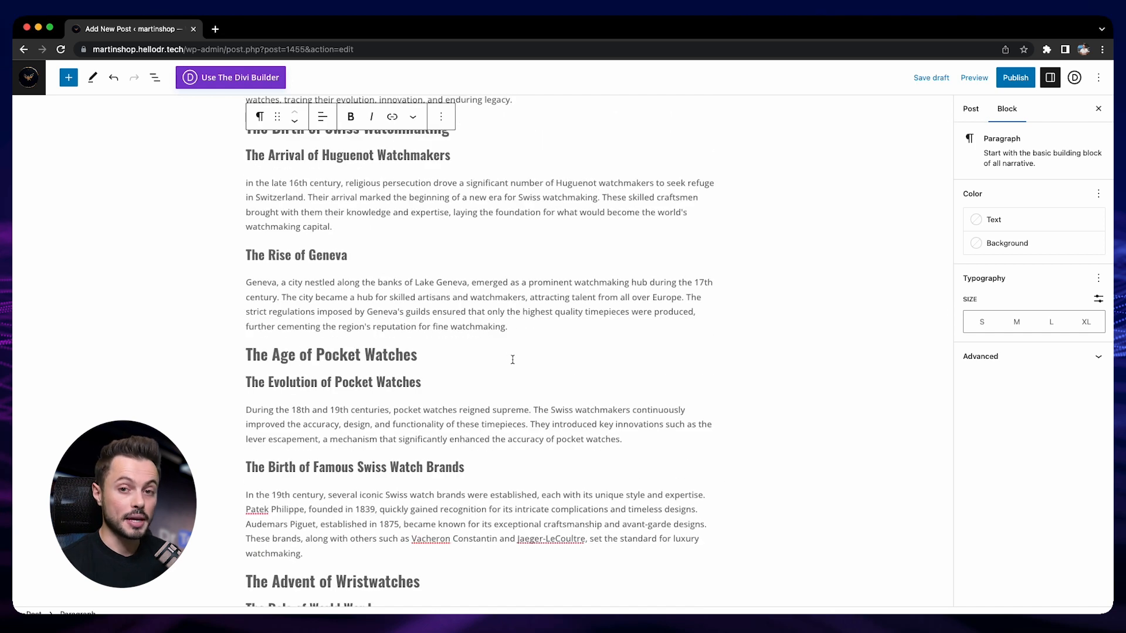
- Insert an empty image block directly below the "The Age of Pocket Watches" heading
{"action": "left_click", "coordinate": [471, 359]}
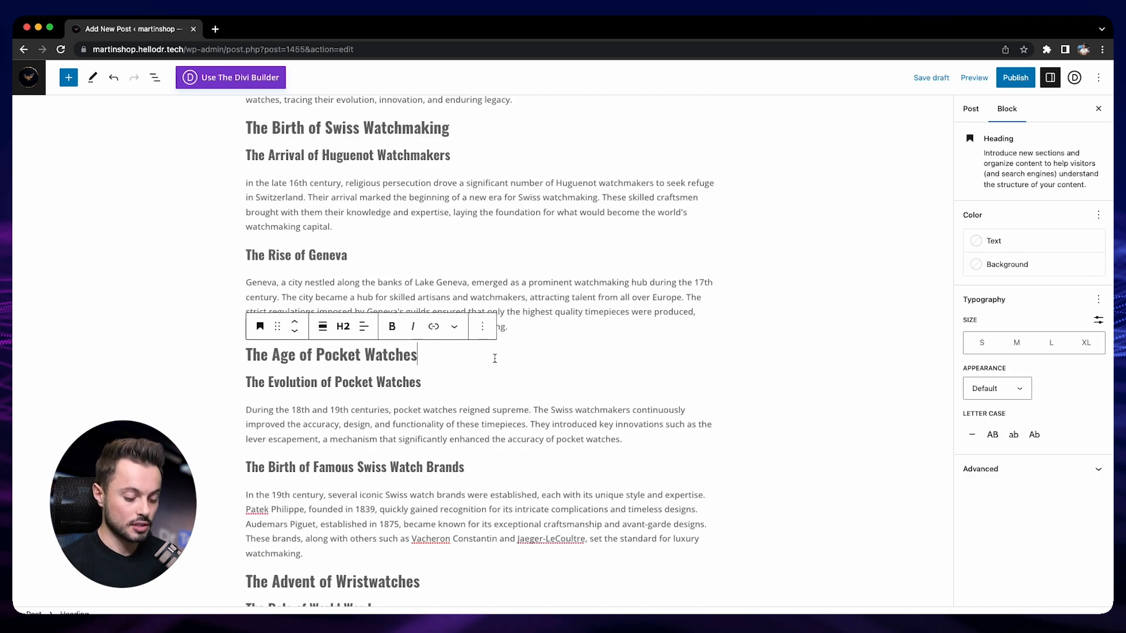
{"action": "key", "text": "Return"}
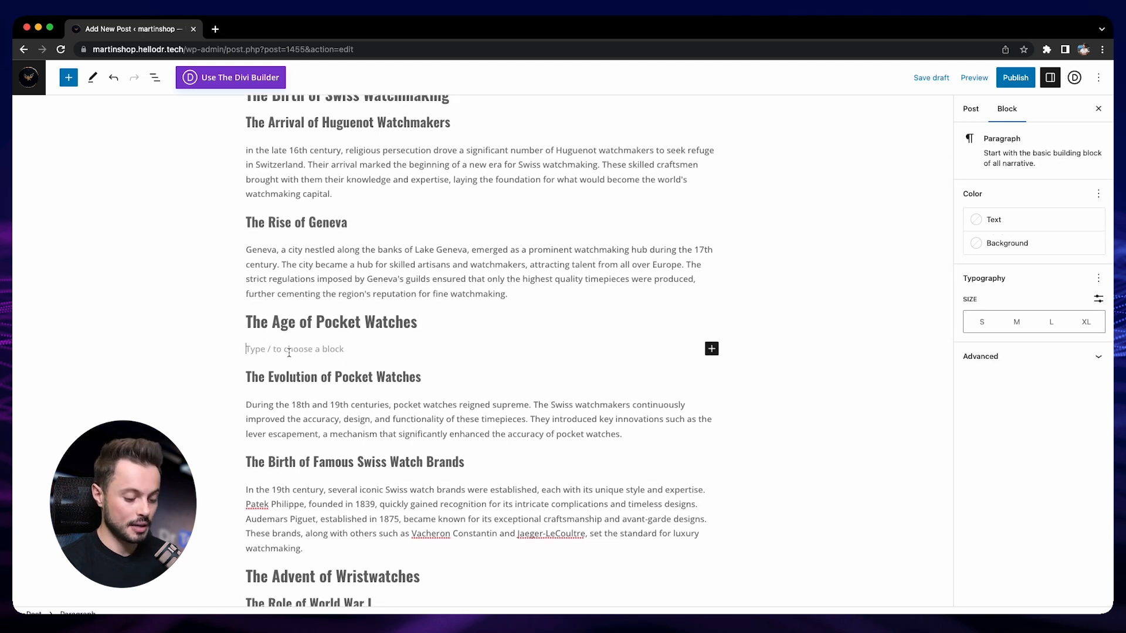
{"action": "type", "text": "/ima"}
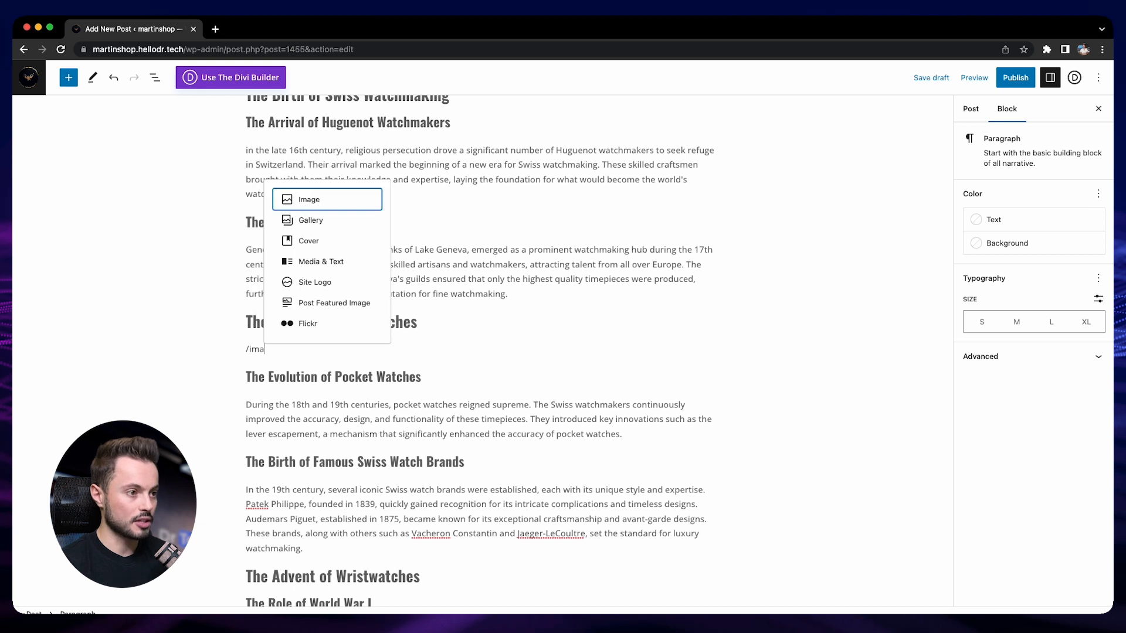
{"action": "left_click", "coordinate": [330, 207]}
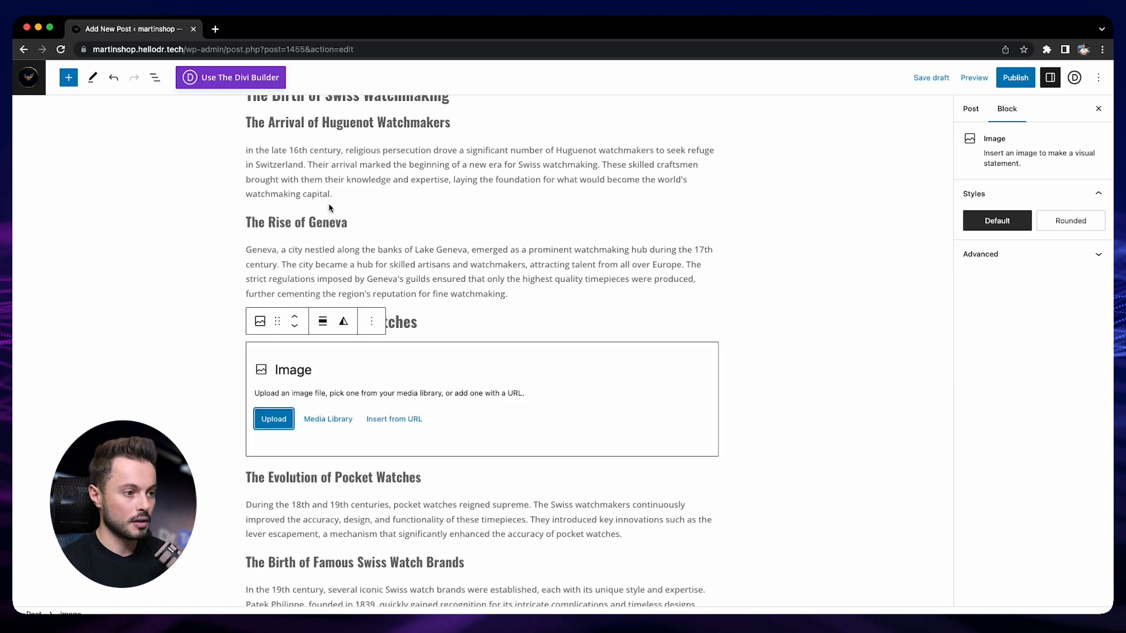
- Add another image block from the block library beside the empty one and delete the duplicate
{"action": "left_click", "coordinate": [69, 78]}
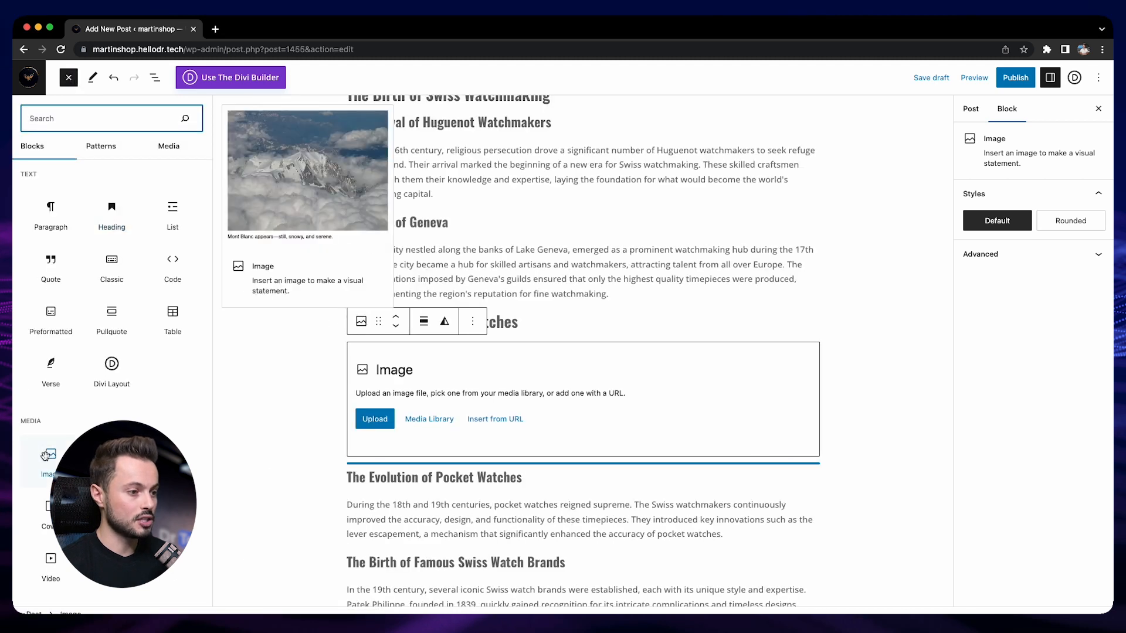
{"action": "left_click_drag", "start_coordinate": [45, 456], "coordinate": [422, 456]}
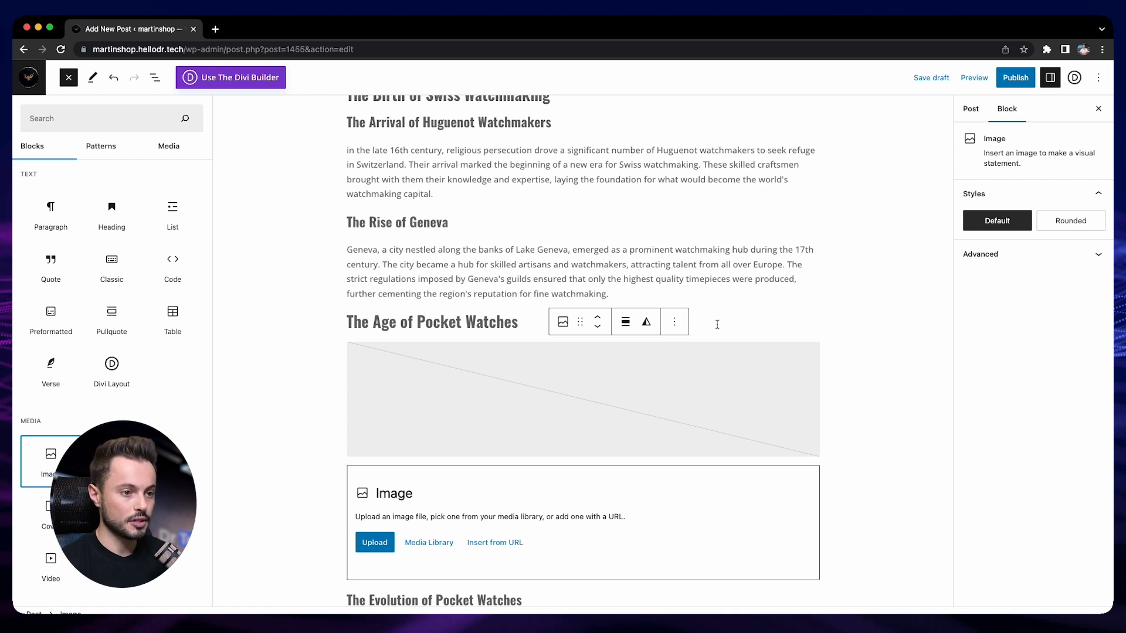
{"action": "left_click", "coordinate": [678, 325]}
{"action": "left_click", "coordinate": [541, 384]}
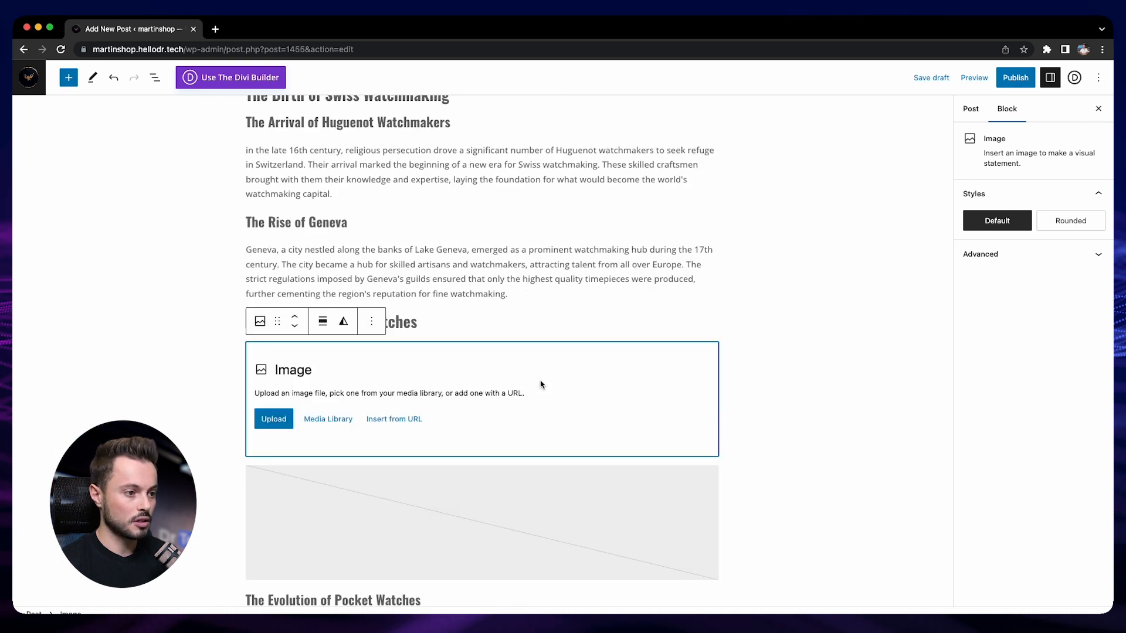
{"action": "left_click", "coordinate": [371, 321]}
{"action": "key", "text": "ctrl+alt+z"}
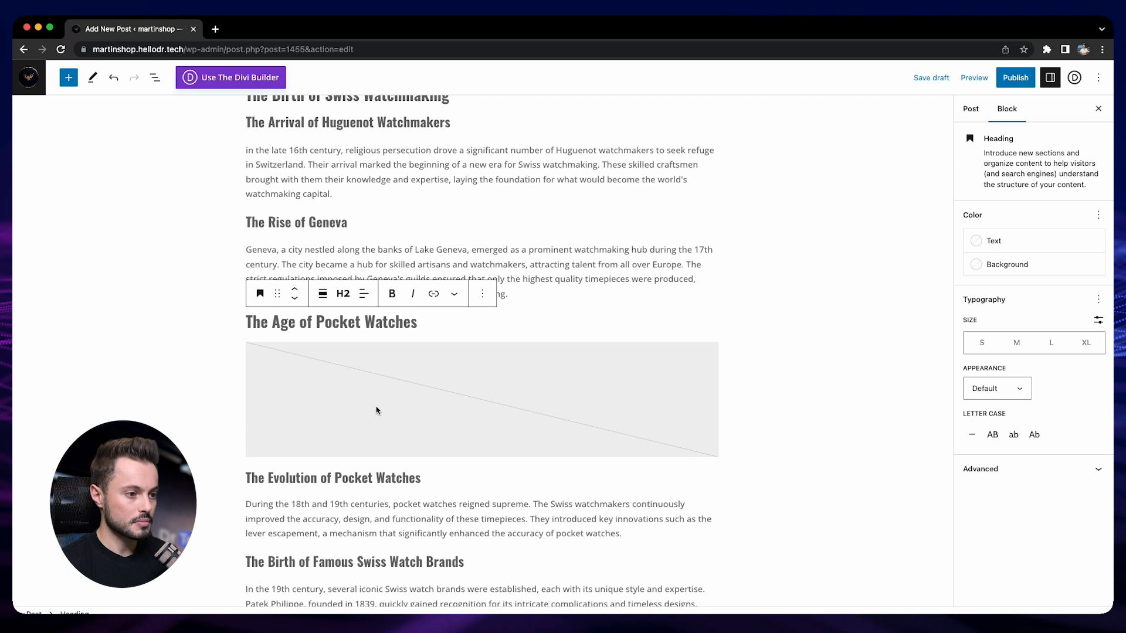
- Fill the empty image block with the black-and-white "The Age of Pocket Watches" photo from the media library
{"action": "left_click", "coordinate": [376, 409]}
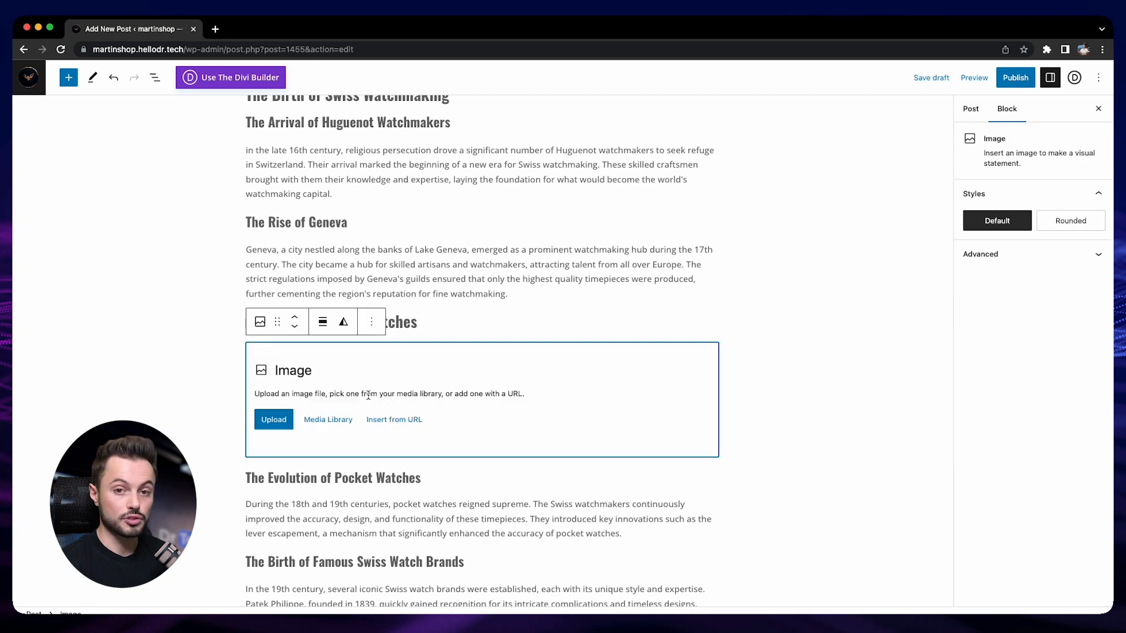
{"action": "left_click", "coordinate": [328, 419]}
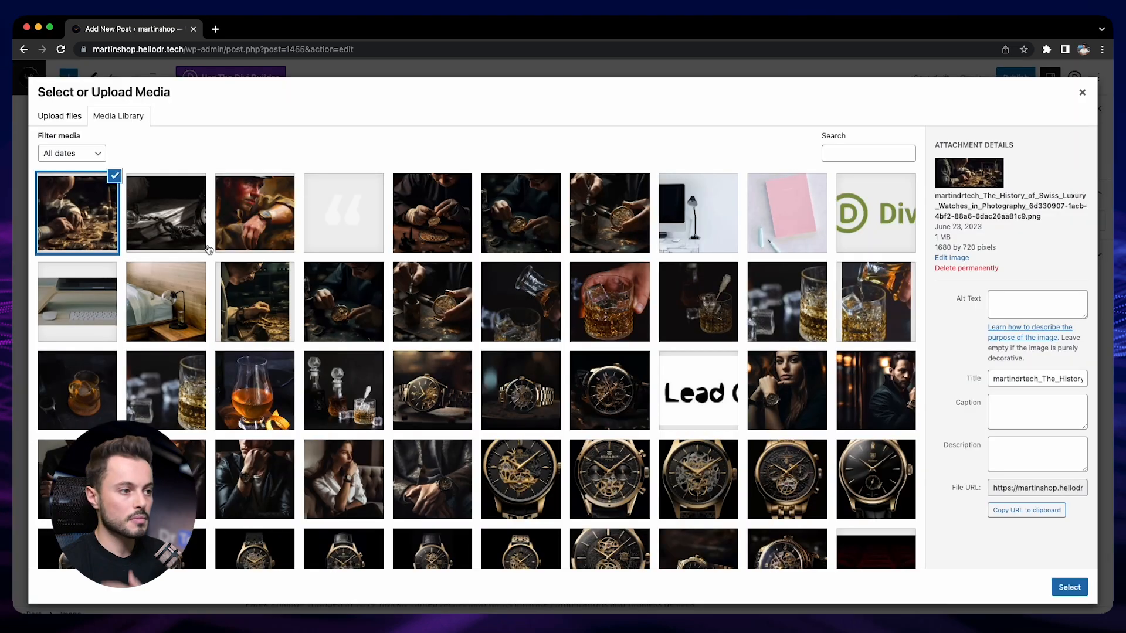
{"action": "left_click", "coordinate": [185, 217]}
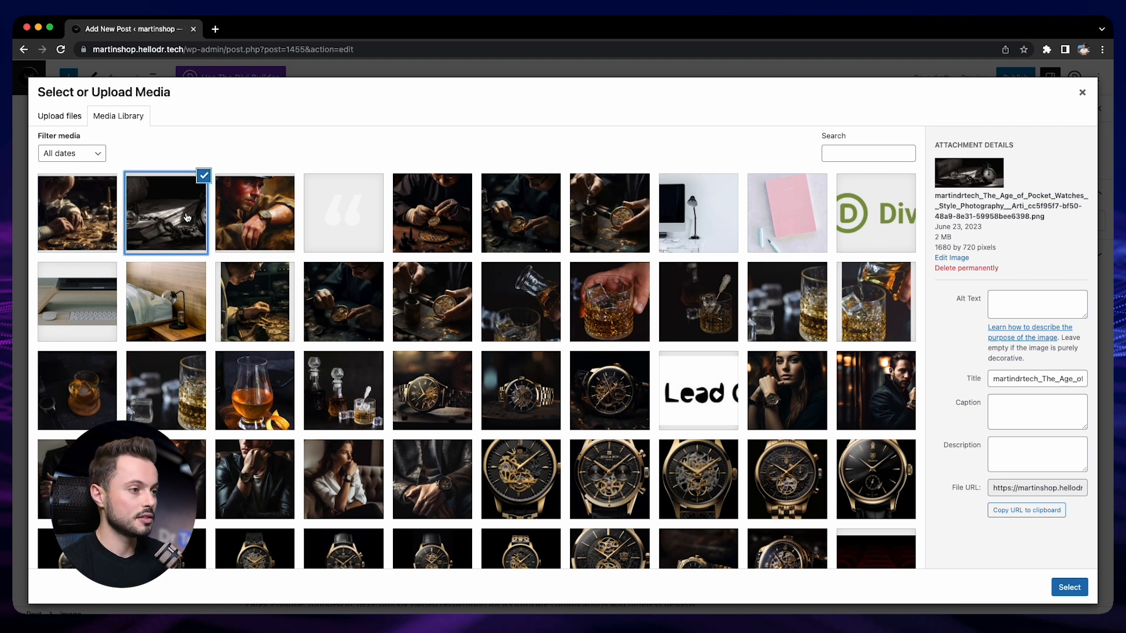
{"action": "left_click", "coordinate": [1071, 588]}
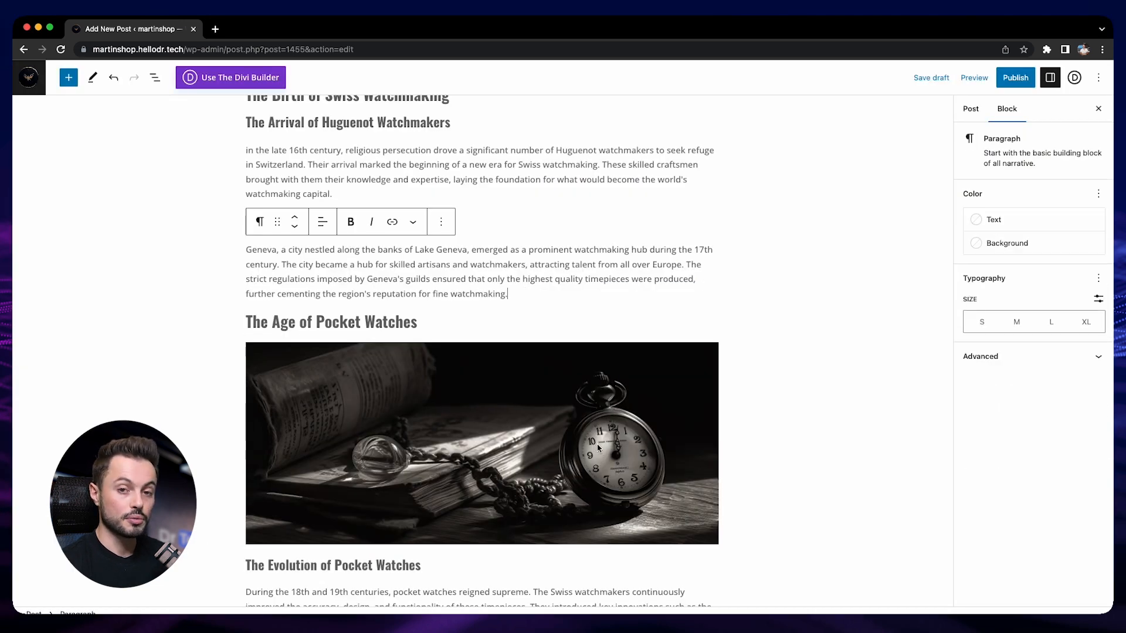
- Insert the painting of a soldier wearing a wristwatch below the paragraph under "The Role of World War I"
{"action": "scroll", "coordinate": [542, 441], "scroll_direction": "down", "scroll_amount": 5}
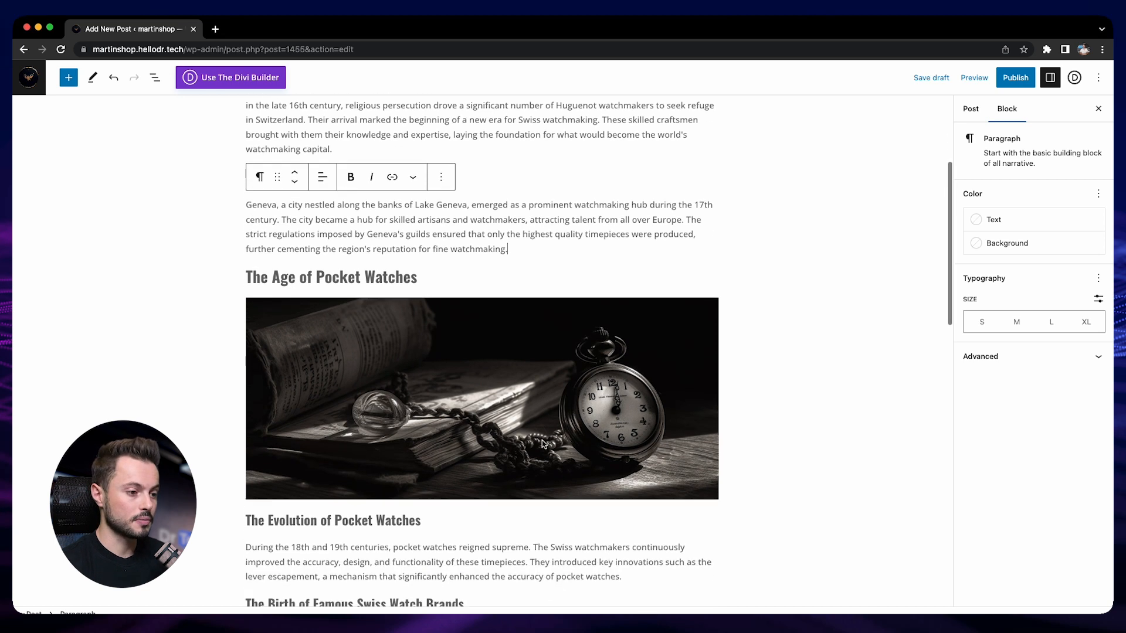
{"action": "scroll", "coordinate": [542, 441], "scroll_direction": "down", "scroll_amount": 4}
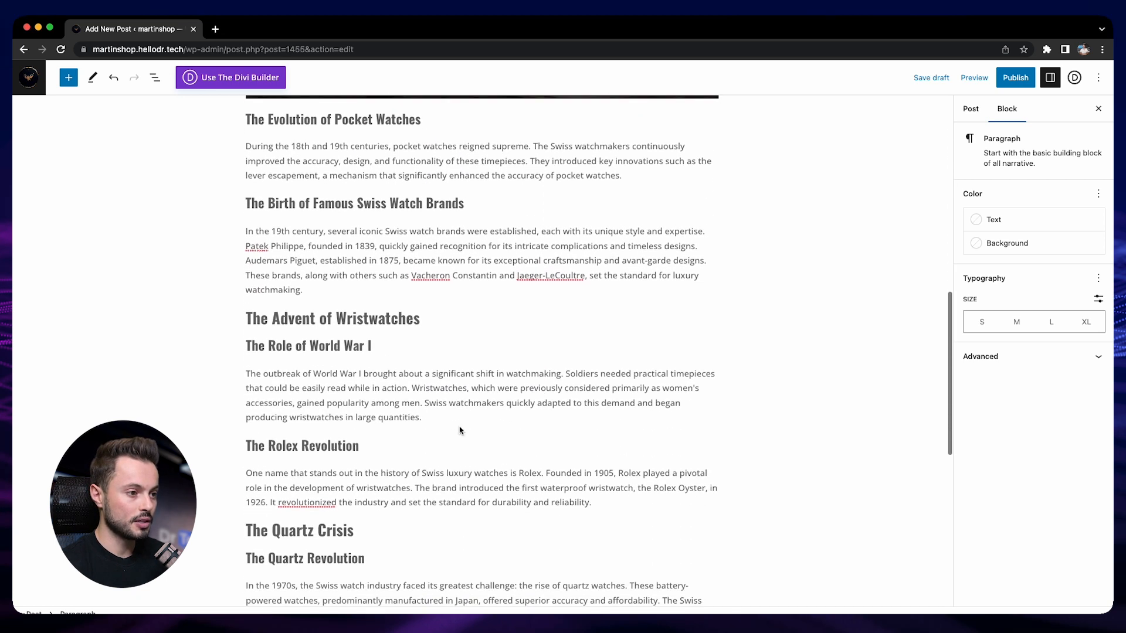
{"action": "left_click", "coordinate": [456, 418]}
{"action": "key", "text": "Return"}
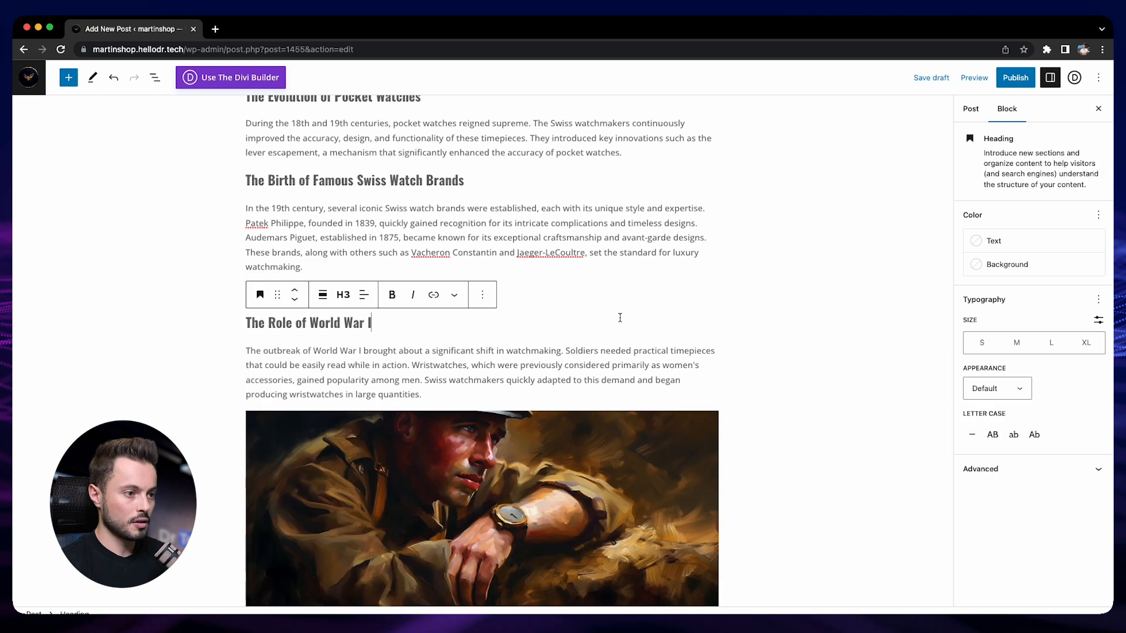
- Set the "The History of Swiss Luxury Watches" picture of a watchmaker at his bench as the post's featured image
{"action": "scroll", "coordinate": [655, 390], "scroll_direction": "down", "scroll_amount": 3}
{"action": "scroll", "coordinate": [654, 390], "scroll_direction": "down", "scroll_amount": 3}
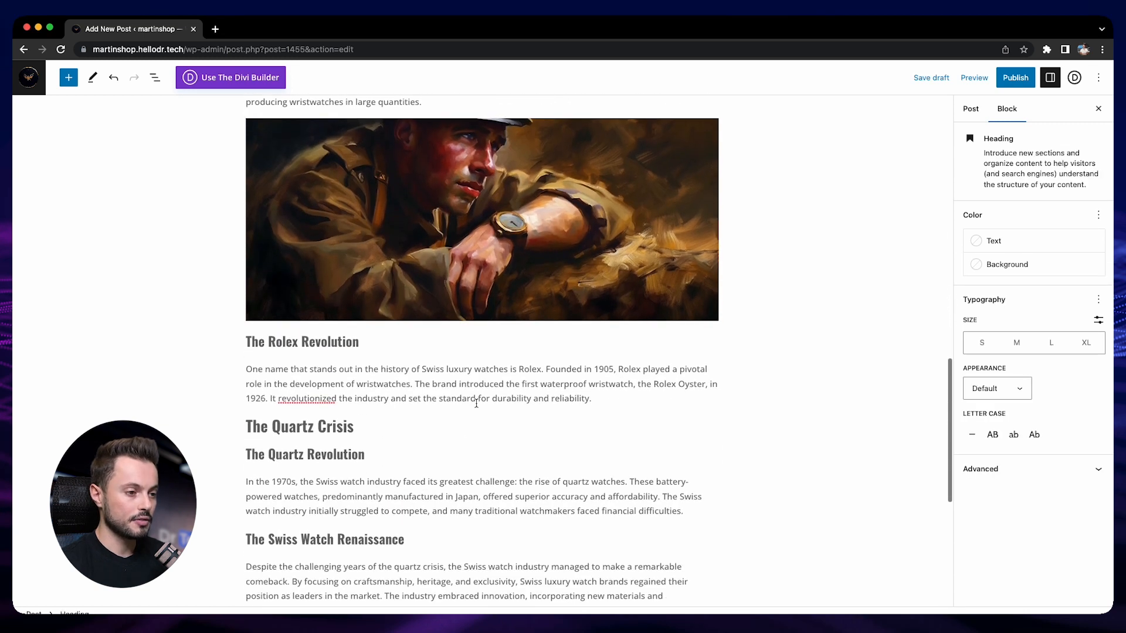
{"action": "scroll", "coordinate": [366, 386], "scroll_direction": "down", "scroll_amount": 1}
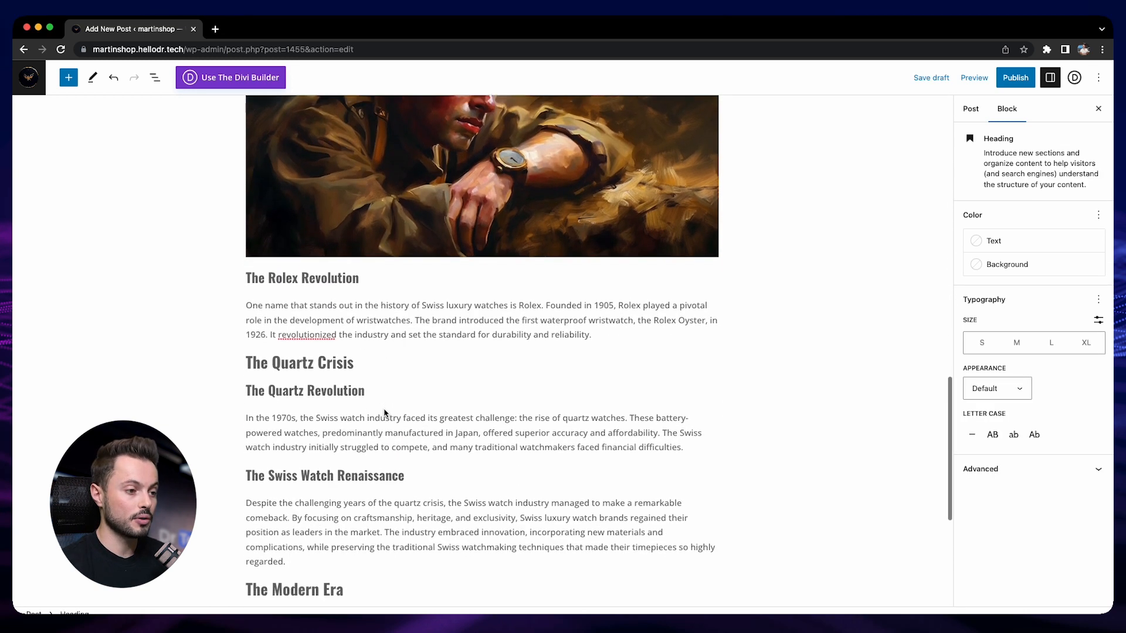
{"action": "scroll", "coordinate": [385, 409], "scroll_direction": "up", "scroll_amount": 6}
{"action": "scroll", "coordinate": [385, 409], "scroll_direction": "up", "scroll_amount": 10}
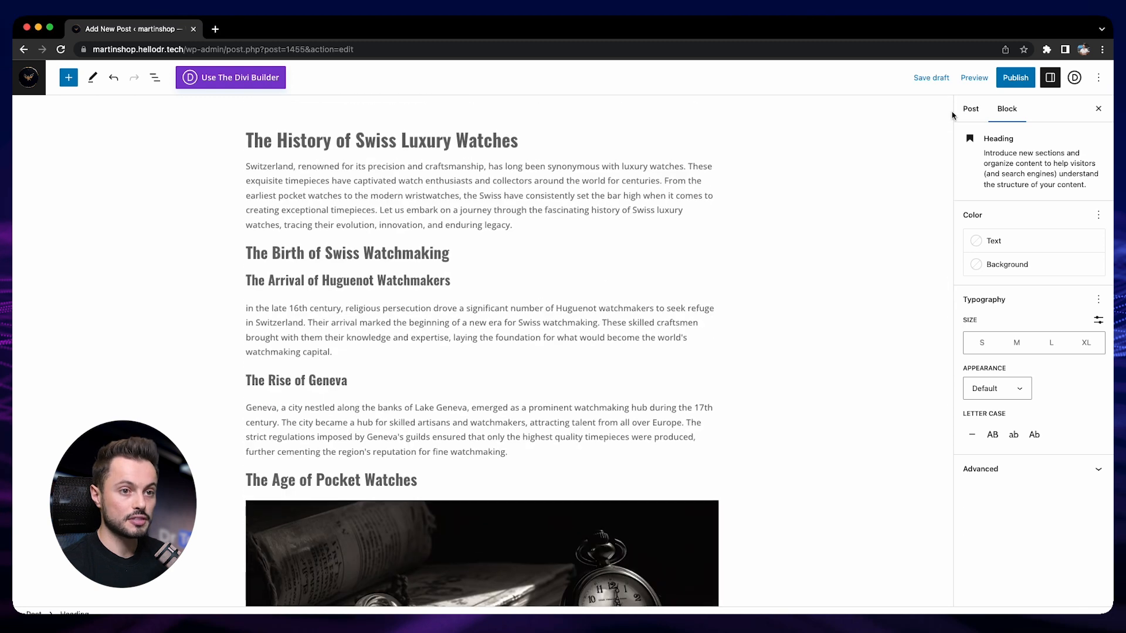
{"action": "left_click", "coordinate": [971, 108]}
{"action": "scroll", "coordinate": [1011, 328], "scroll_direction": "down", "scroll_amount": 2}
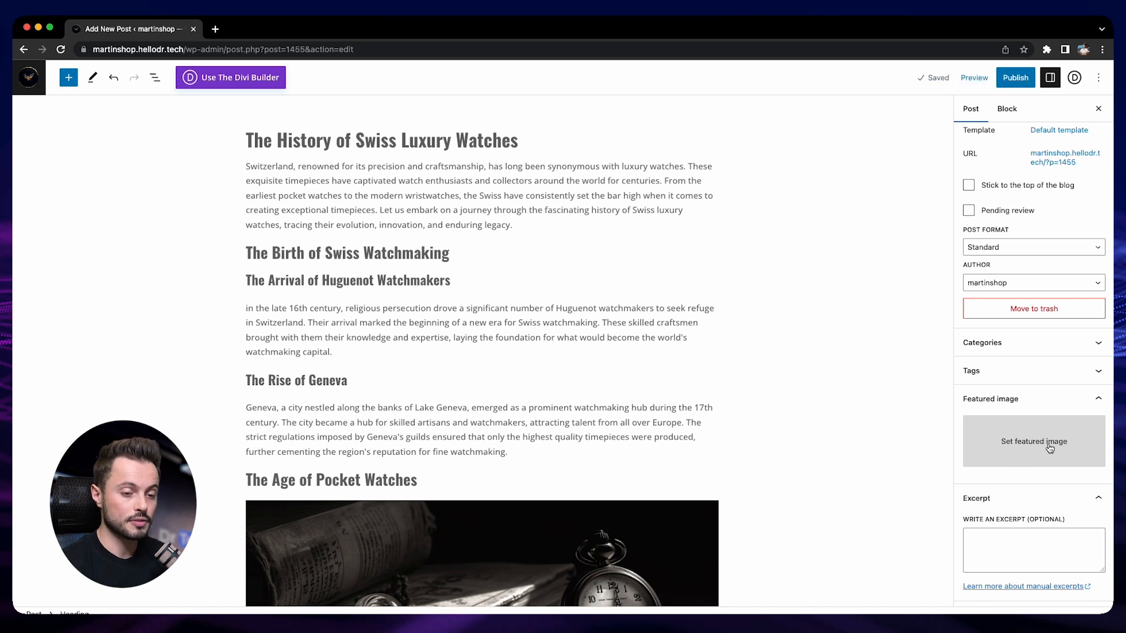
{"action": "left_click", "coordinate": [1049, 449]}
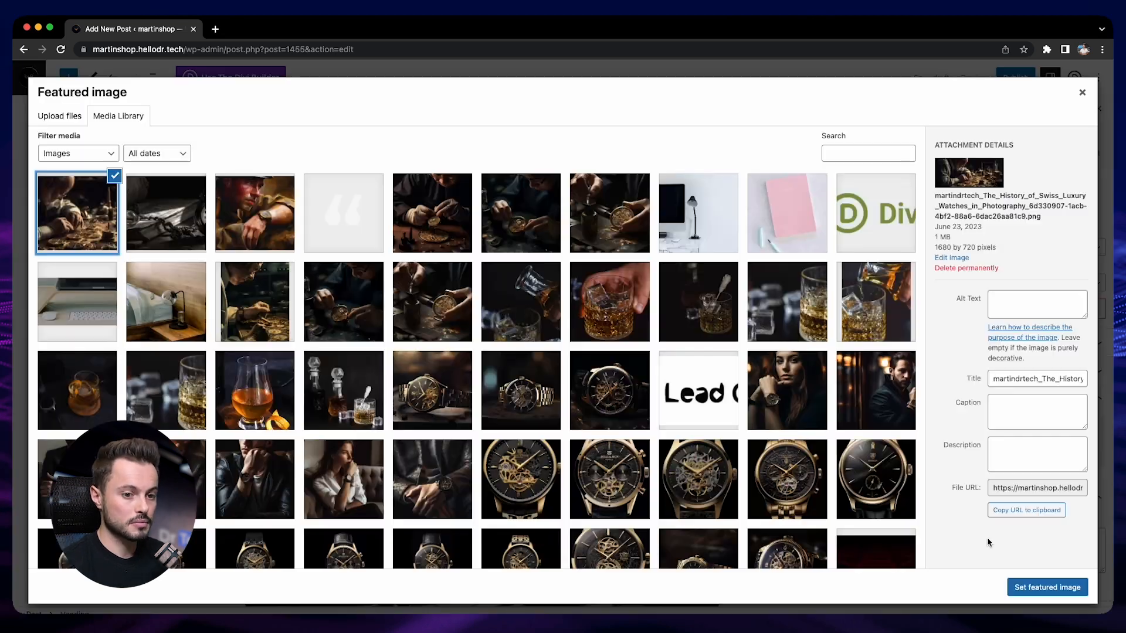
{"action": "left_click", "coordinate": [1013, 582]}
- Fill the post excerpt with the introduction's first two sentences, followed by "Learn more in this article."
{"action": "scroll", "coordinate": [1004, 525], "scroll_direction": "down", "scroll_amount": 2}
{"action": "scroll", "coordinate": [1004, 526], "scroll_direction": "down", "scroll_amount": 1}
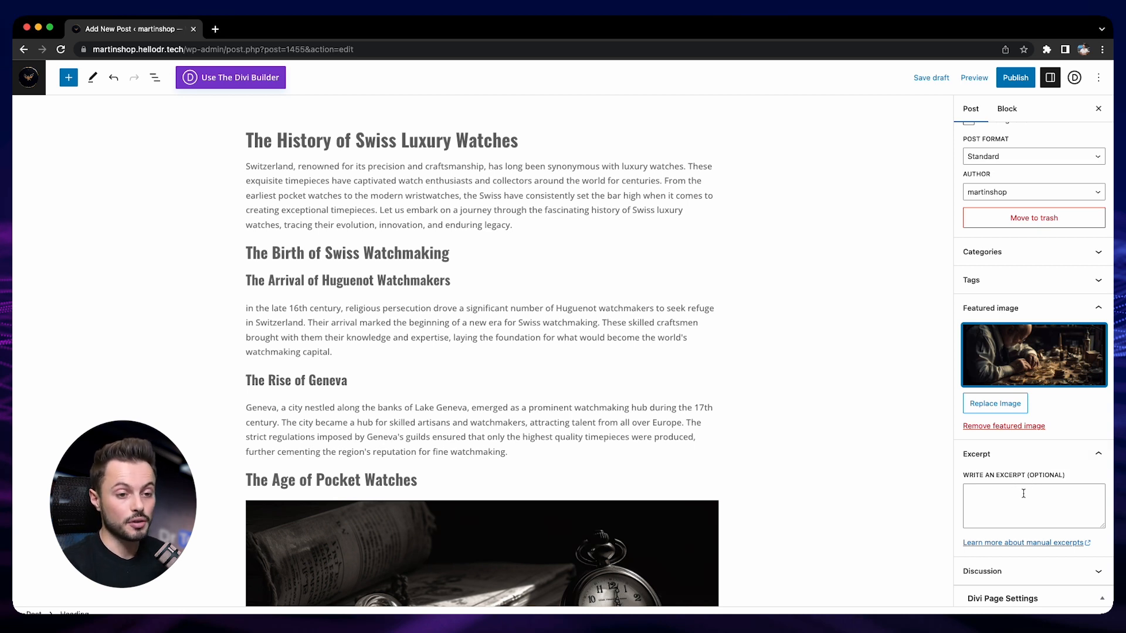
{"action": "scroll", "coordinate": [1029, 494], "scroll_direction": "up", "scroll_amount": 1}
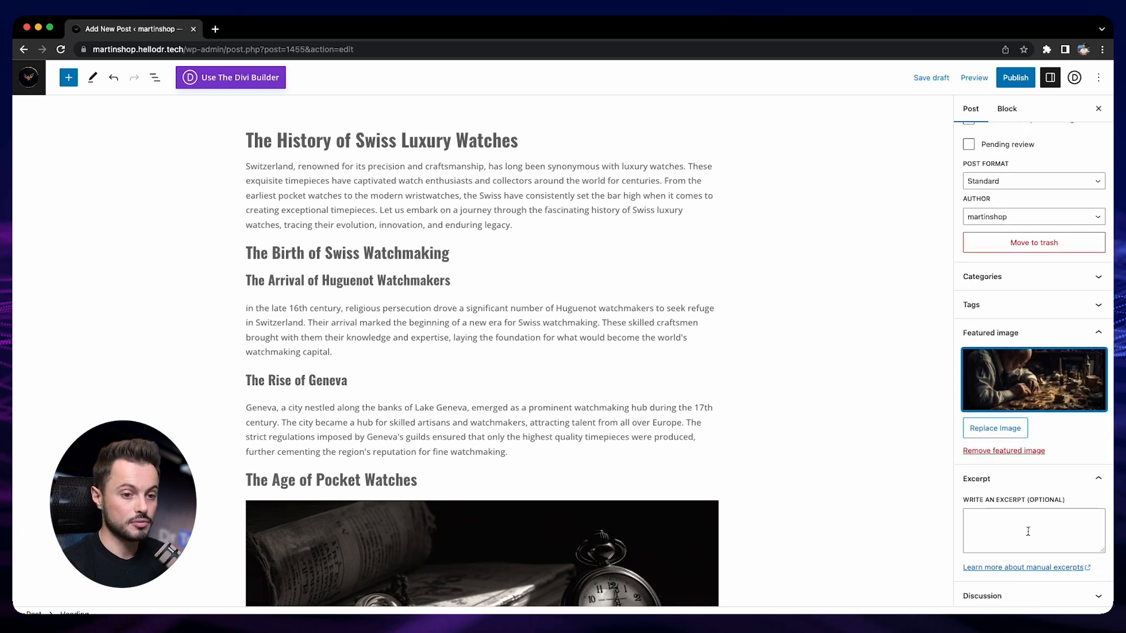
{"action": "left_click_drag", "start_coordinate": [247, 164], "coordinate": [664, 179]}
{"action": "key", "text": "super+c"}
{"action": "scroll", "coordinate": [1031, 421], "scroll_direction": "down", "scroll_amount": 3}
{"action": "left_click", "coordinate": [1032, 422]}
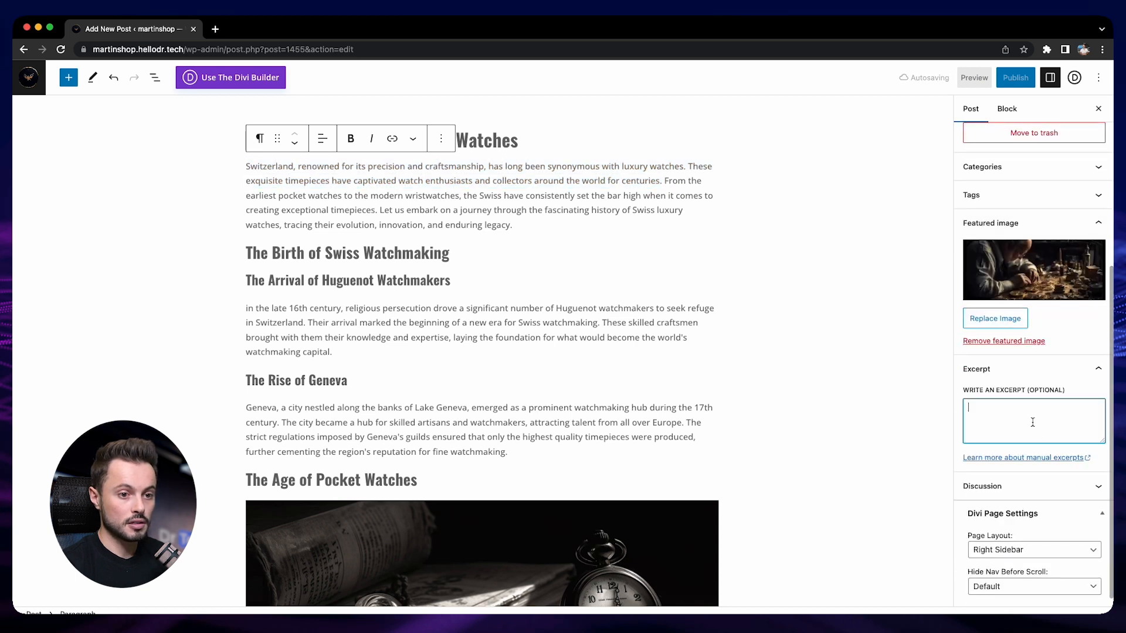
{"action": "key", "text": "super+v"}
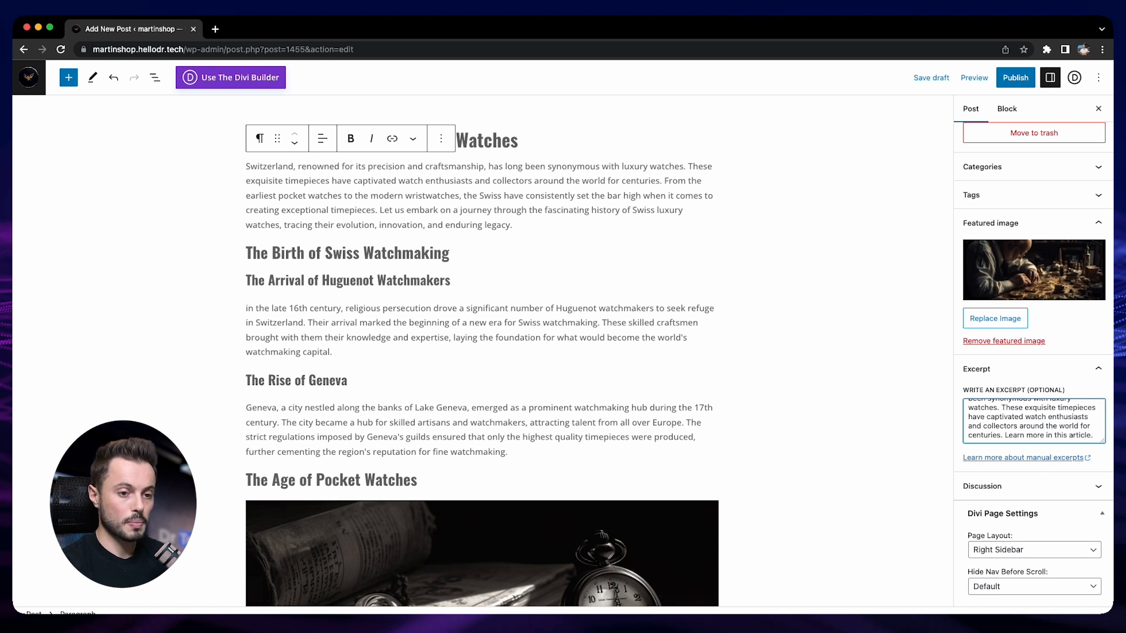
- Assign the post to the "History of luxury watches" category and remove it from "Uncategorized"
{"action": "scroll", "coordinate": [978, 523], "scroll_direction": "up", "scroll_amount": 3}
{"action": "scroll", "coordinate": [978, 526], "scroll_direction": "up", "scroll_amount": 2}
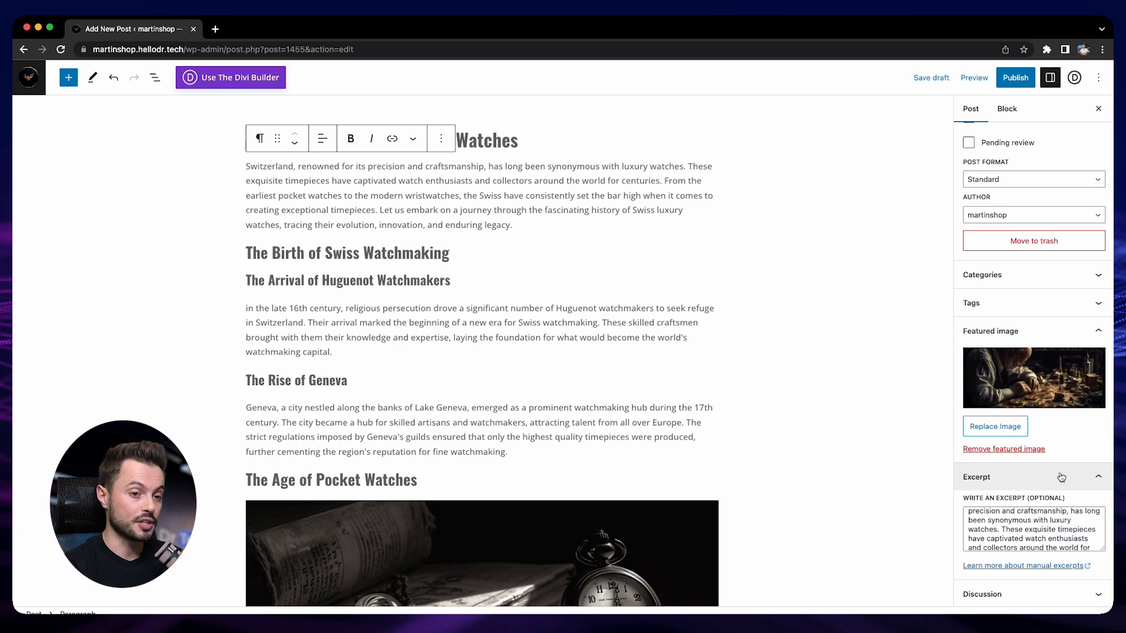
{"action": "left_click", "coordinate": [1013, 283]}
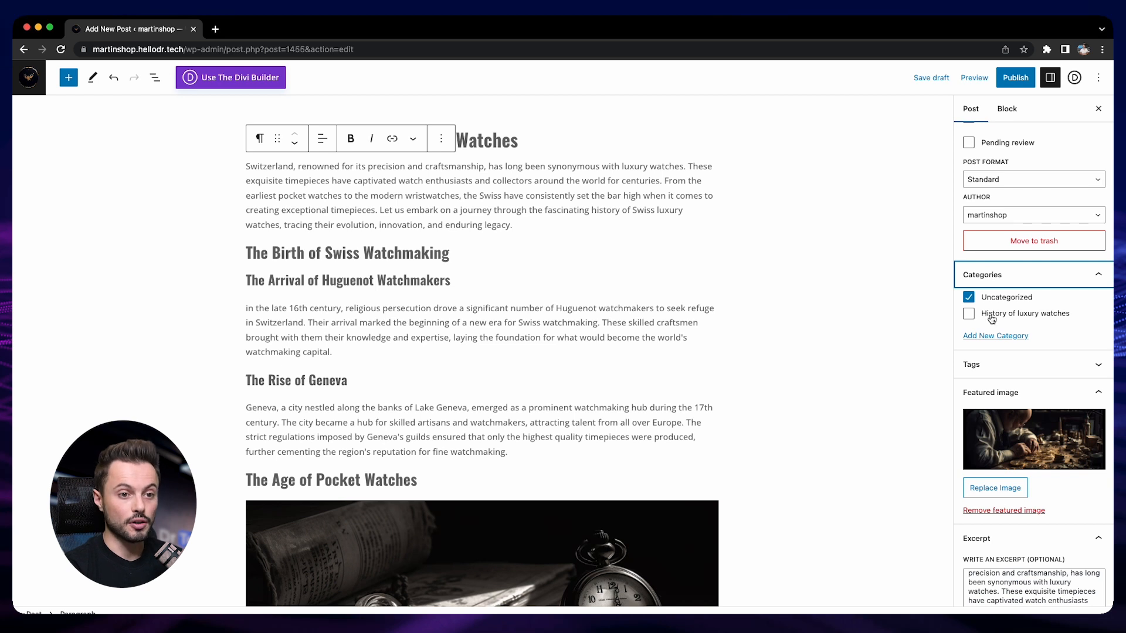
{"action": "left_click", "coordinate": [990, 317]}
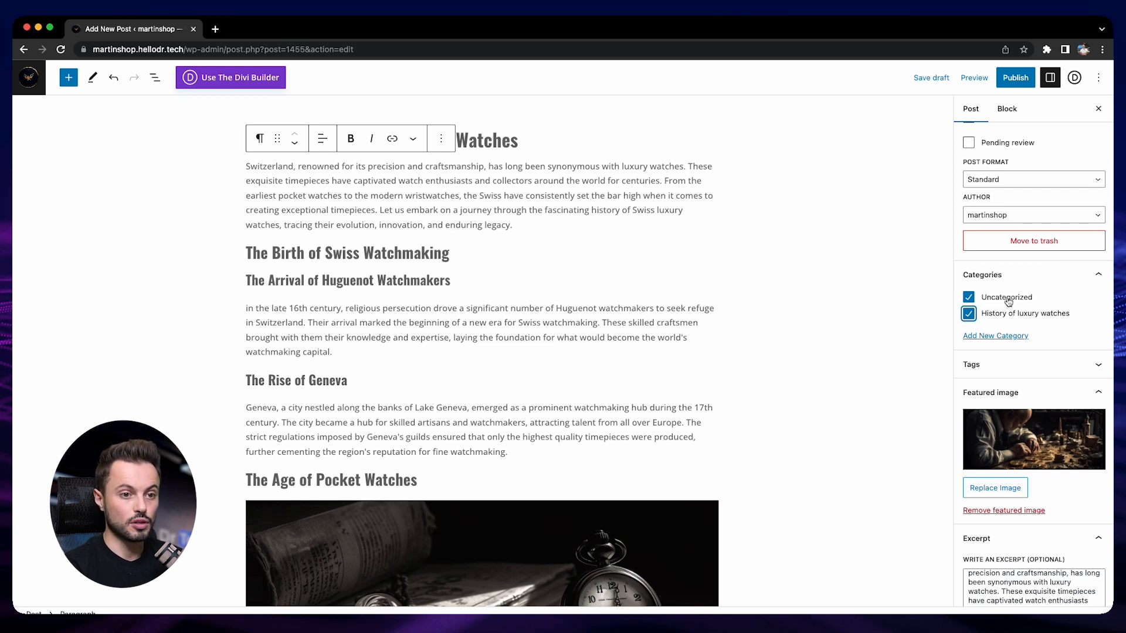
{"action": "left_click", "coordinate": [1013, 299]}
{"action": "left_click", "coordinate": [1046, 365]}
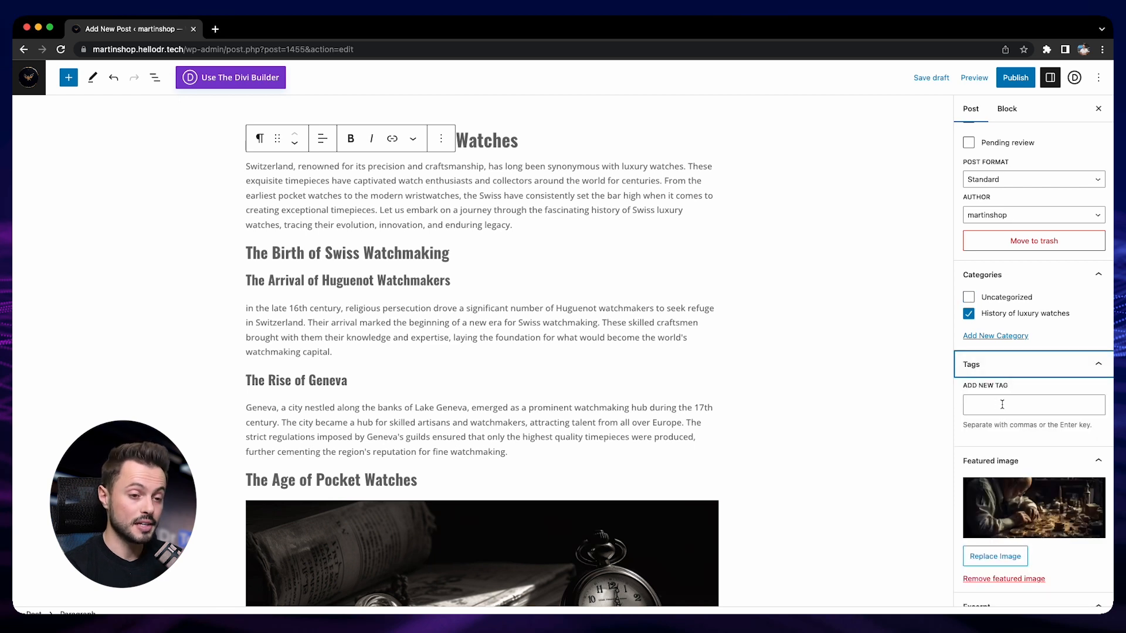
{"action": "left_click", "coordinate": [1004, 365]}
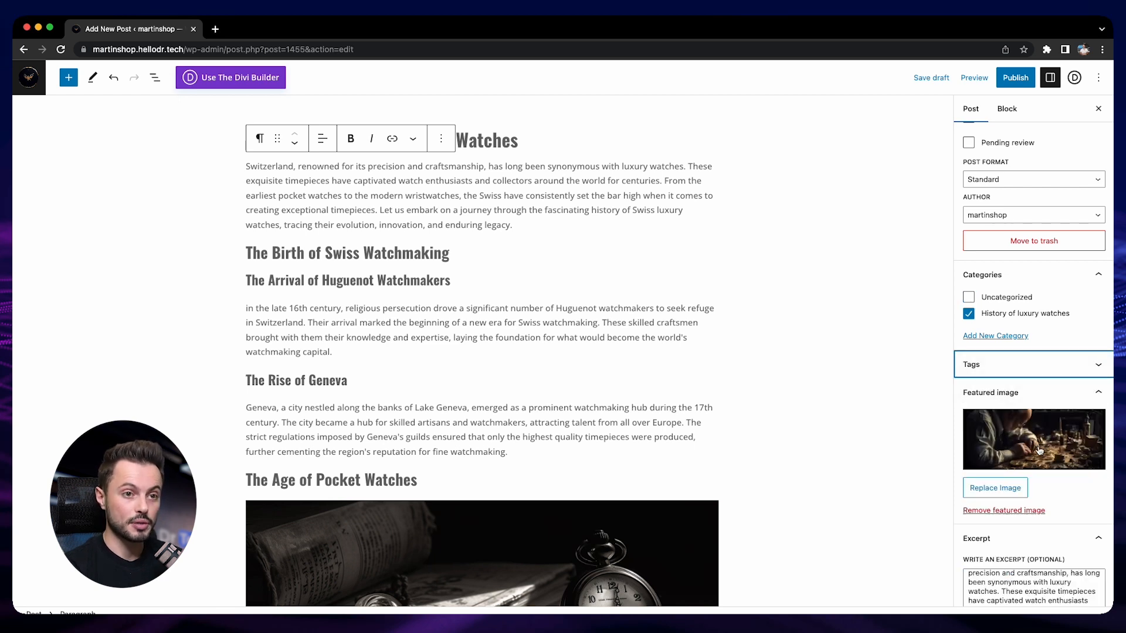
- Publish the post and open its live page in a new browser tab
{"action": "scroll", "coordinate": [1039, 450], "scroll_direction": "up", "scroll_amount": 2}
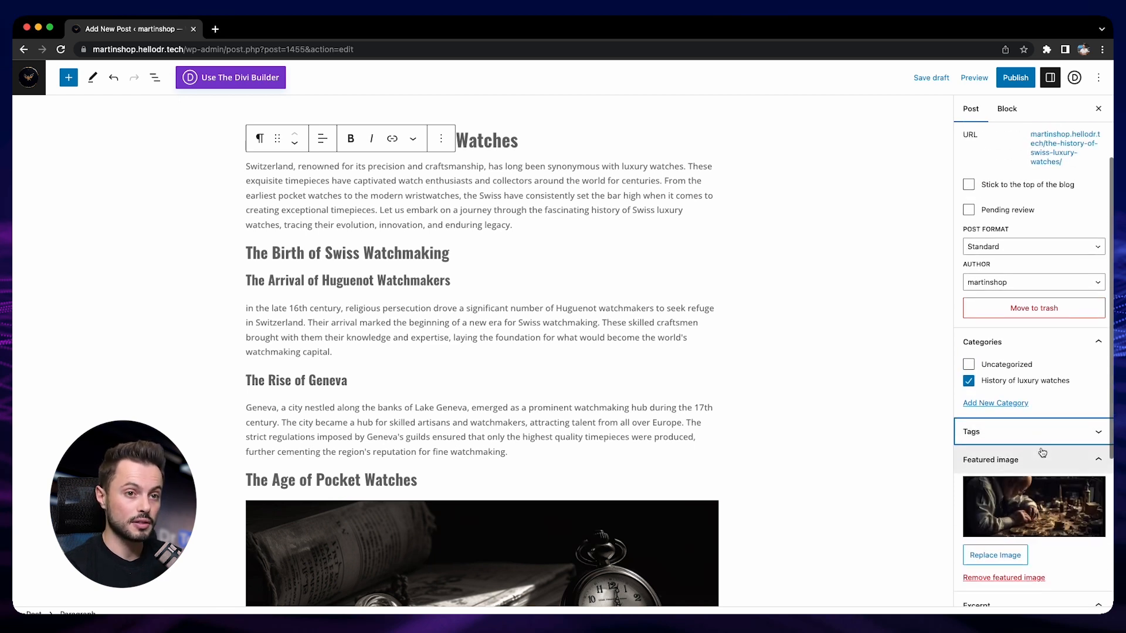
{"action": "left_click", "coordinate": [1015, 78]}
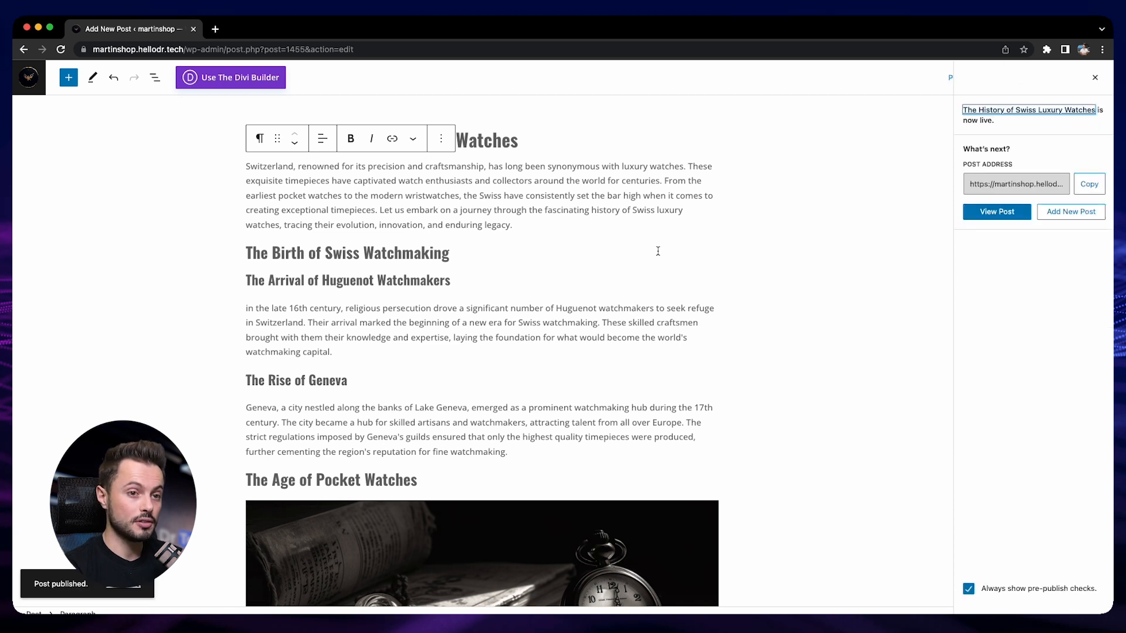
{"action": "right_click", "coordinate": [135, 586]}
{"action": "left_click", "coordinate": [165, 433]}
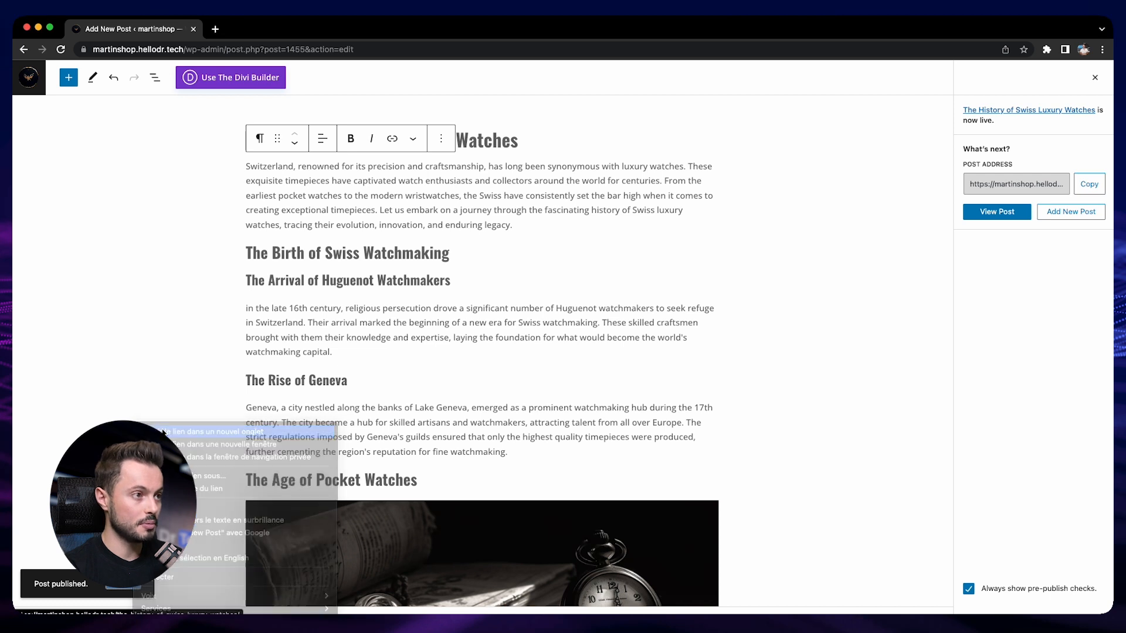
- Review the published post's featured image, heading structure and inserted images on the live page
{"action": "left_click", "coordinate": [249, 31]}
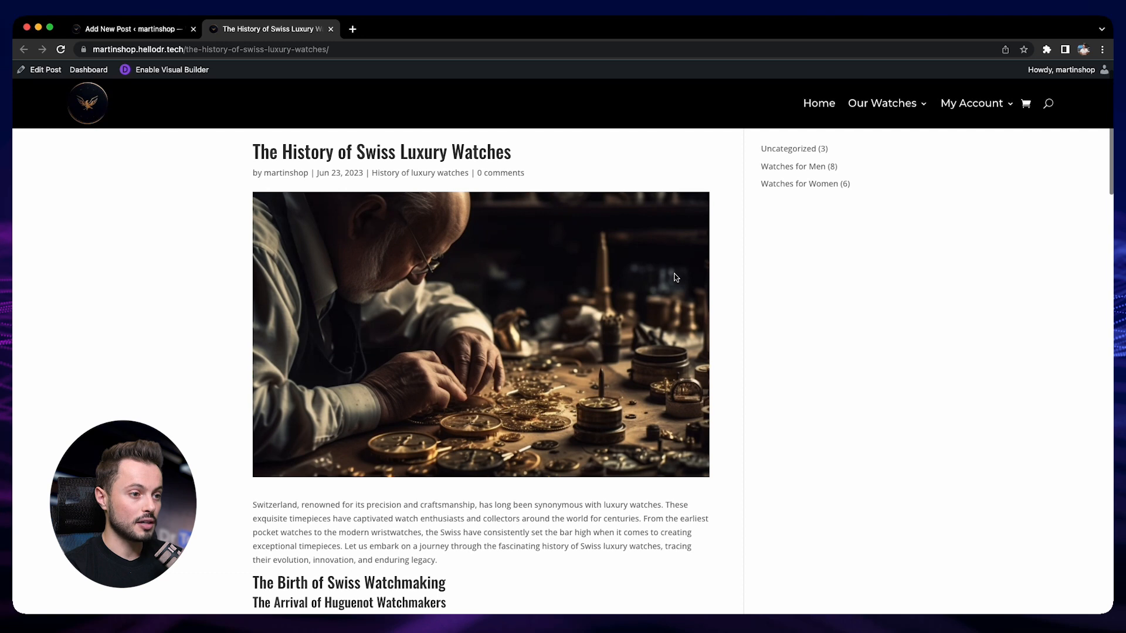
{"action": "scroll", "coordinate": [486, 280], "scroll_direction": "down", "scroll_amount": 3}
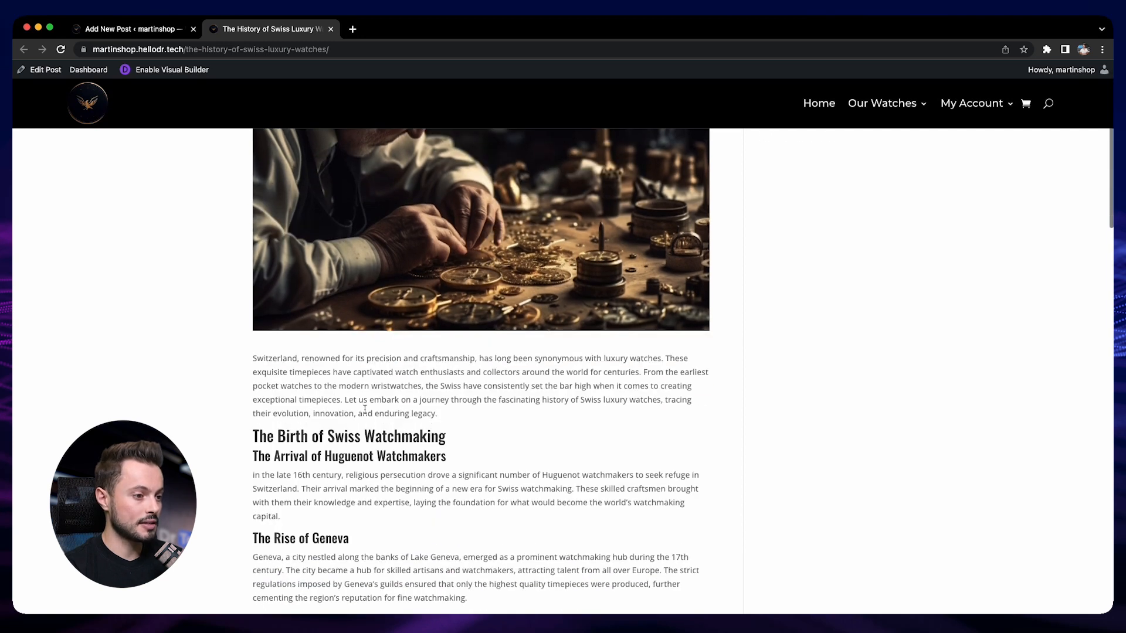
{"action": "scroll", "coordinate": [410, 364], "scroll_direction": "down", "scroll_amount": 5}
{"action": "scroll", "coordinate": [343, 399], "scroll_direction": "down", "scroll_amount": 8}
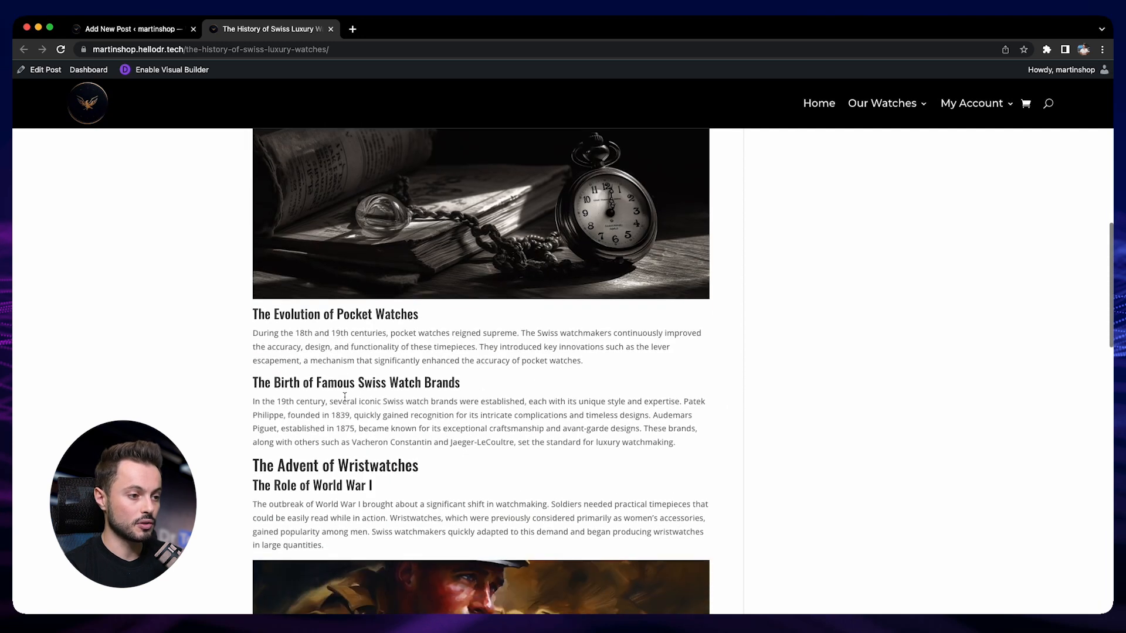
{"action": "scroll", "coordinate": [345, 392], "scroll_direction": "up", "scroll_amount": 8}
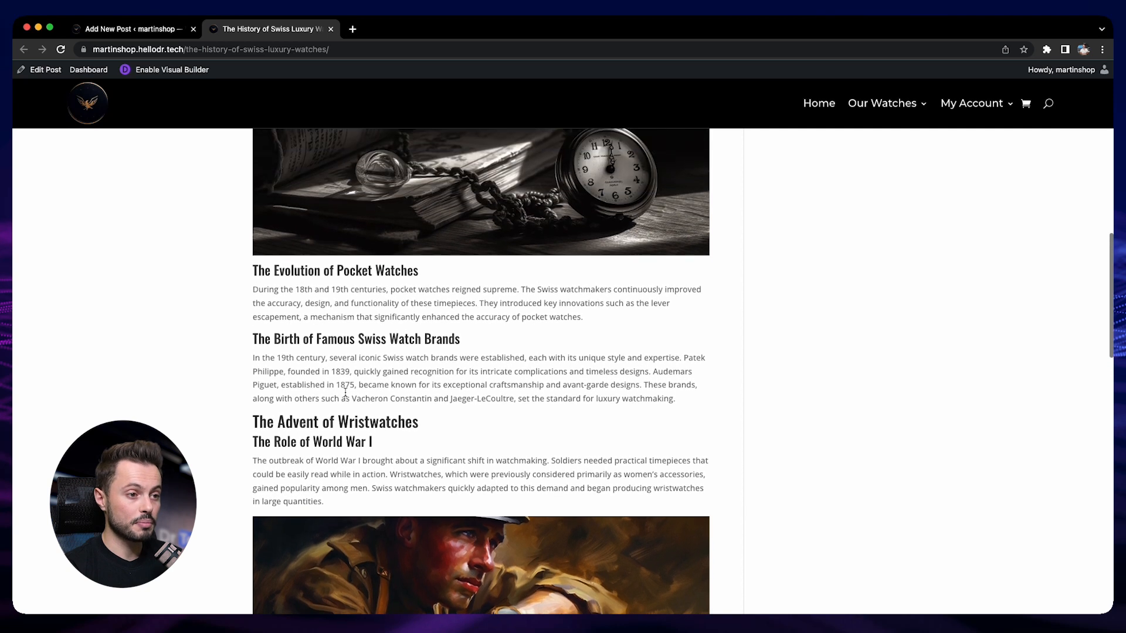
{"action": "scroll", "coordinate": [346, 395], "scroll_direction": "up", "scroll_amount": 4}
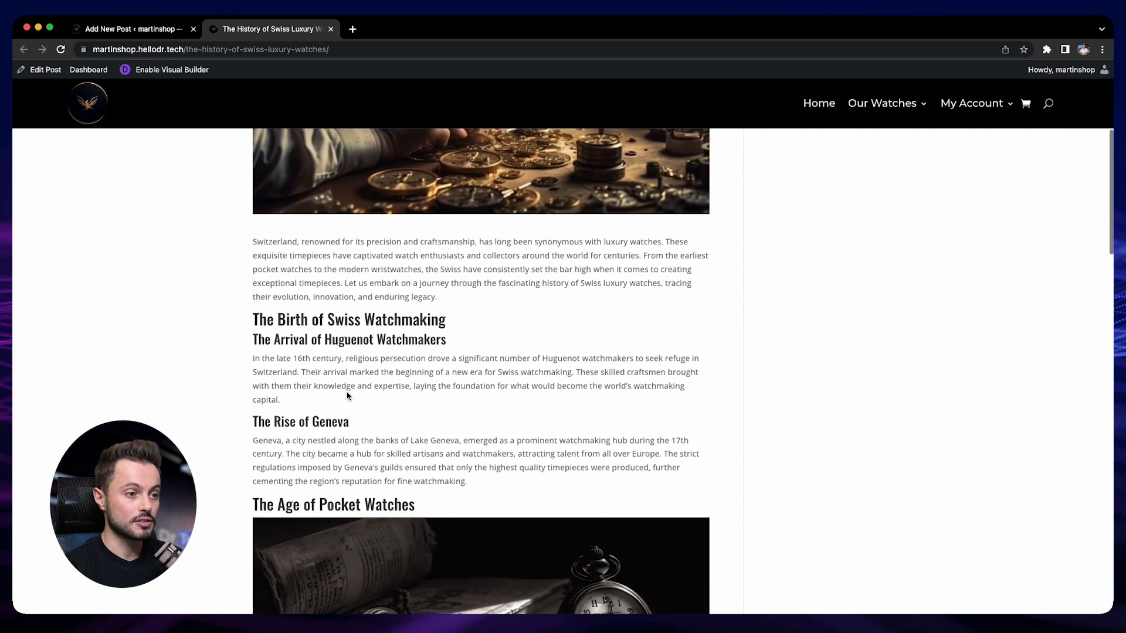
{"action": "scroll", "coordinate": [428, 369], "scroll_direction": "up", "scroll_amount": 5}
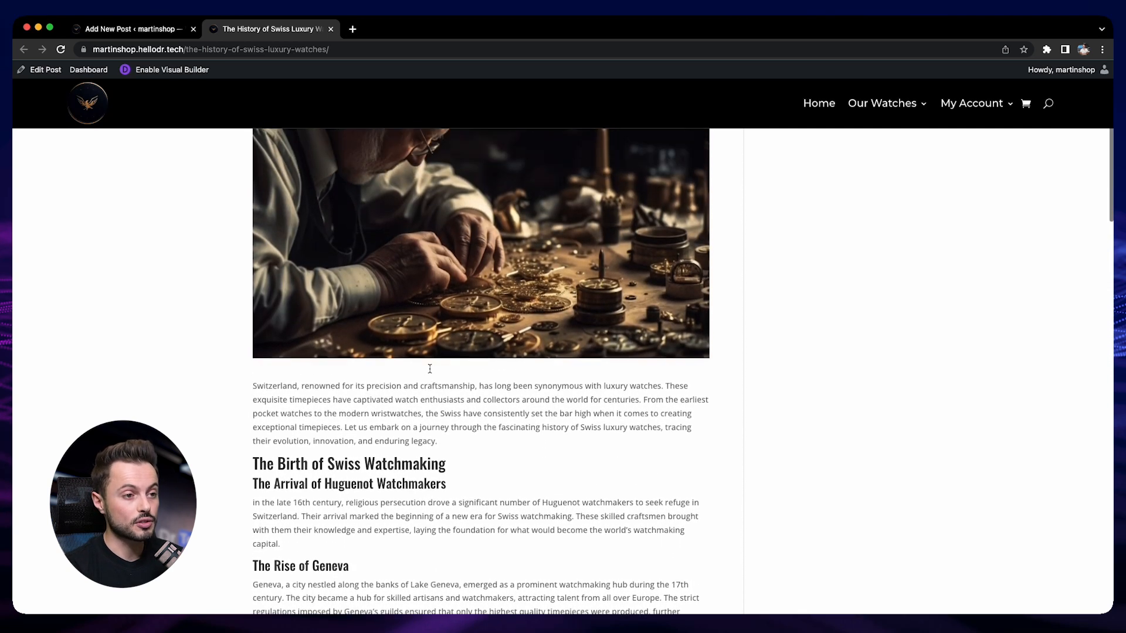